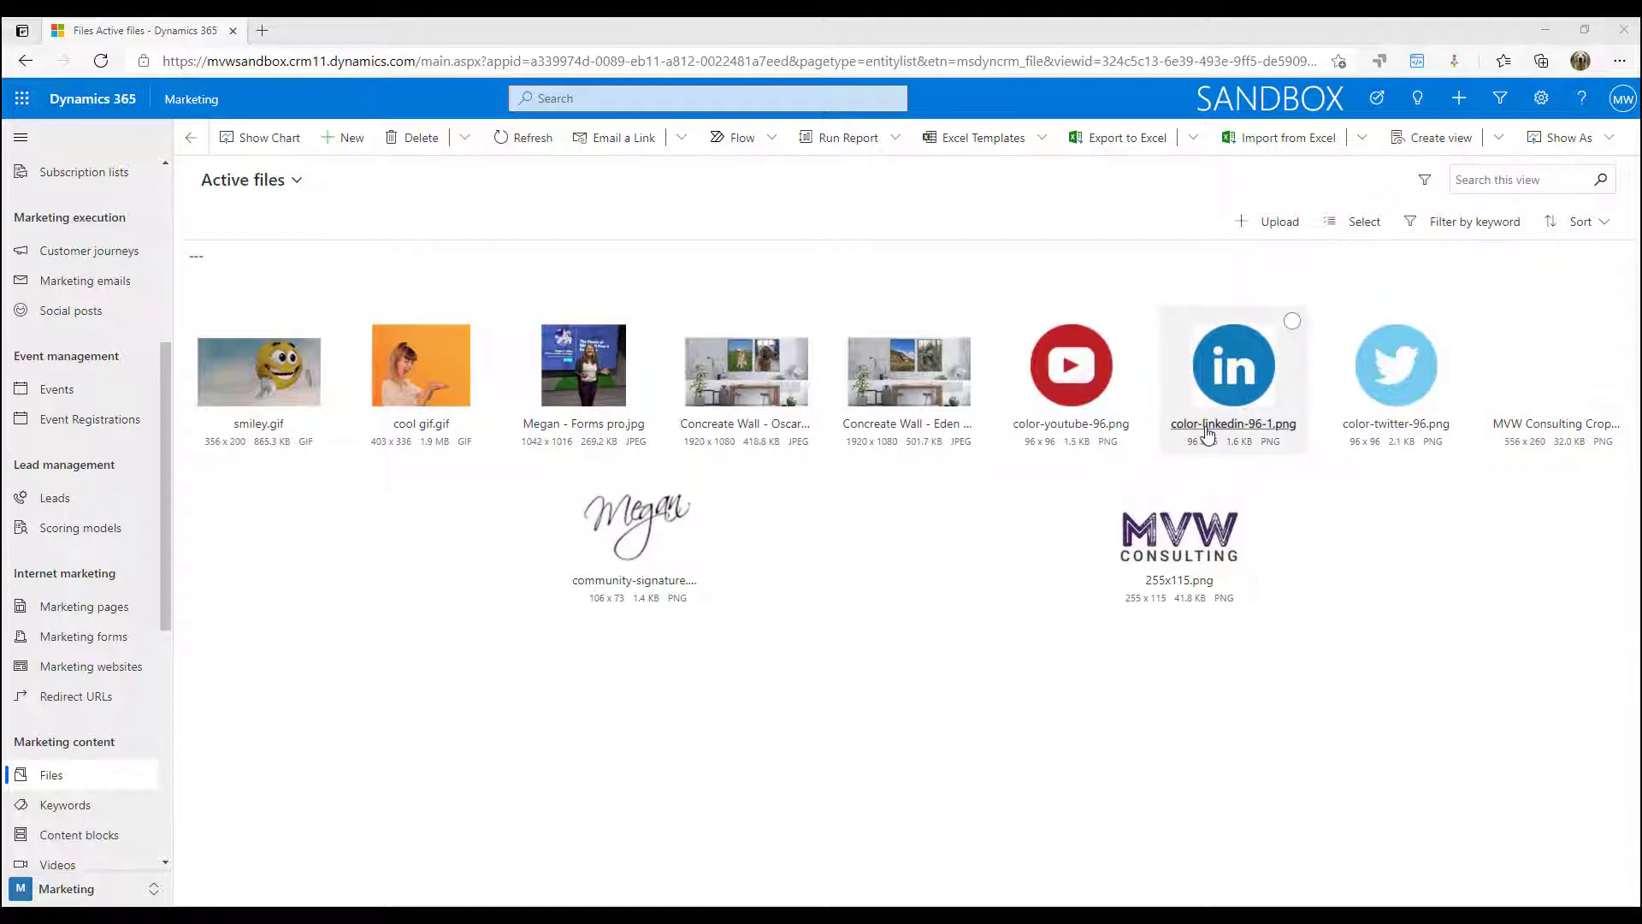
Step: Queue the grey facebook PNG from Pictures > Grey Social Icons for upload and bring up its keyword lookup
click(1250, 222)
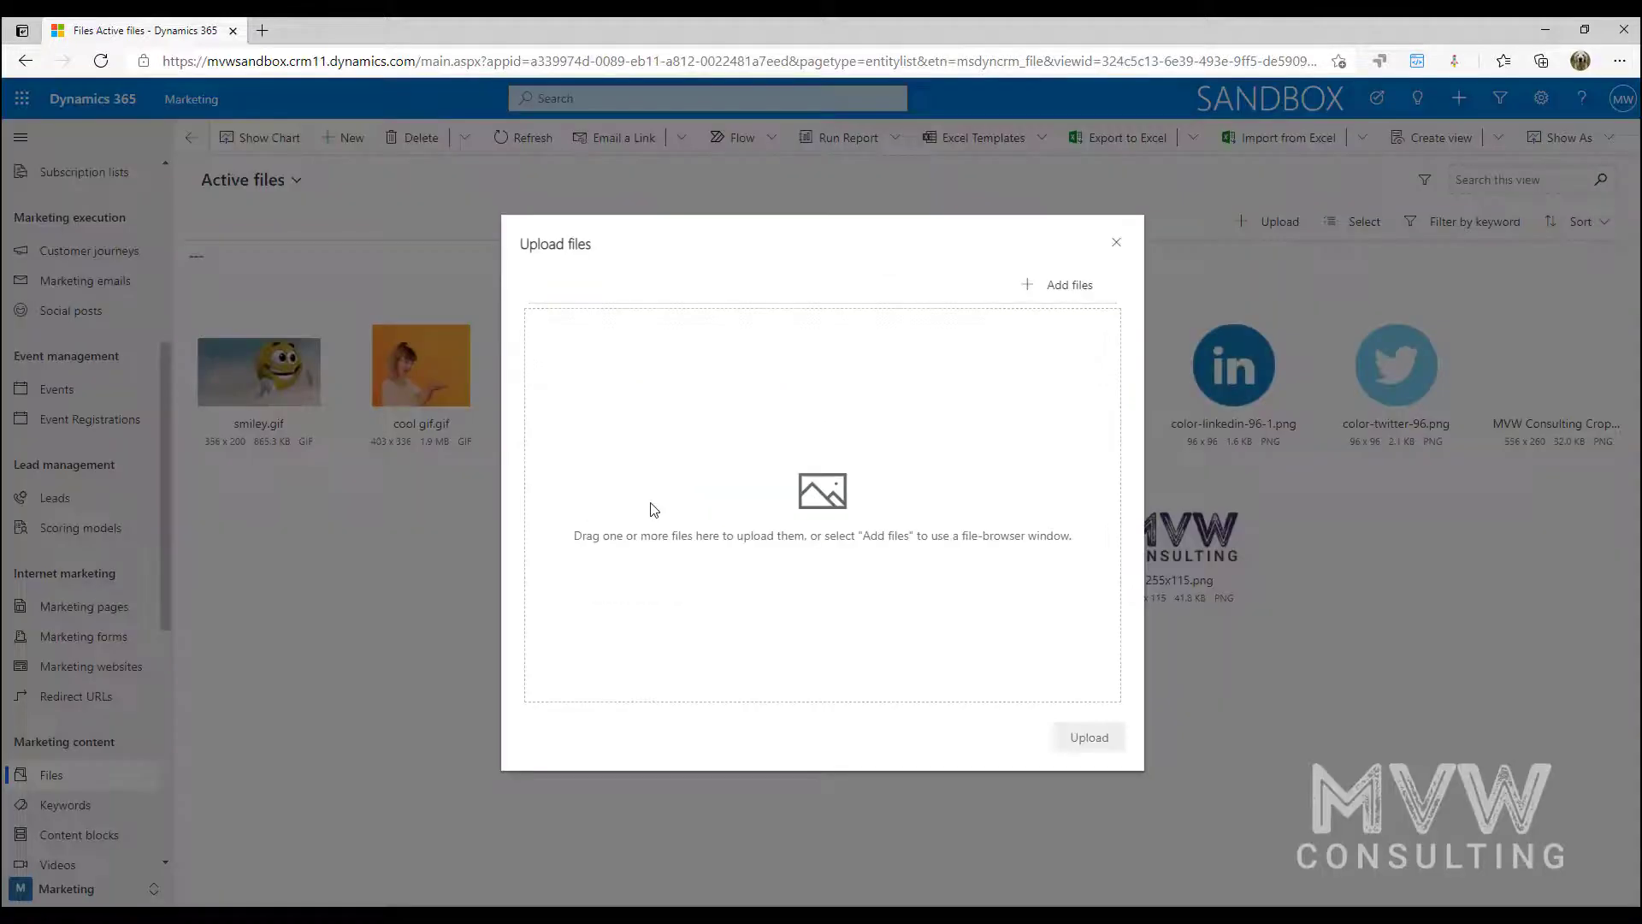
click(958, 502)
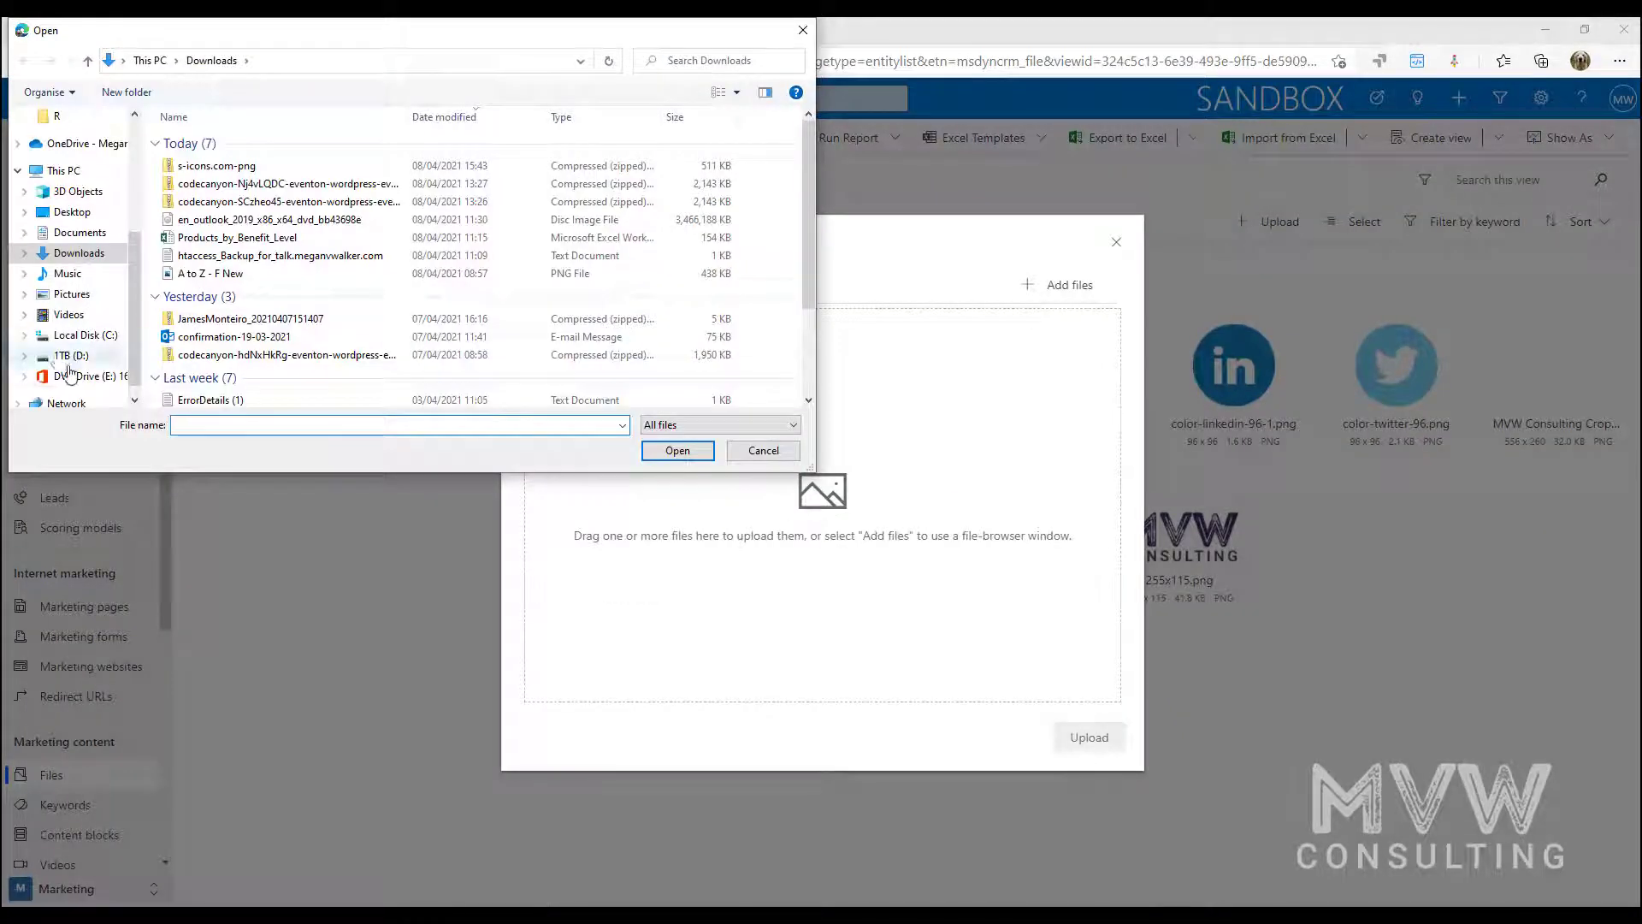
click(94, 293)
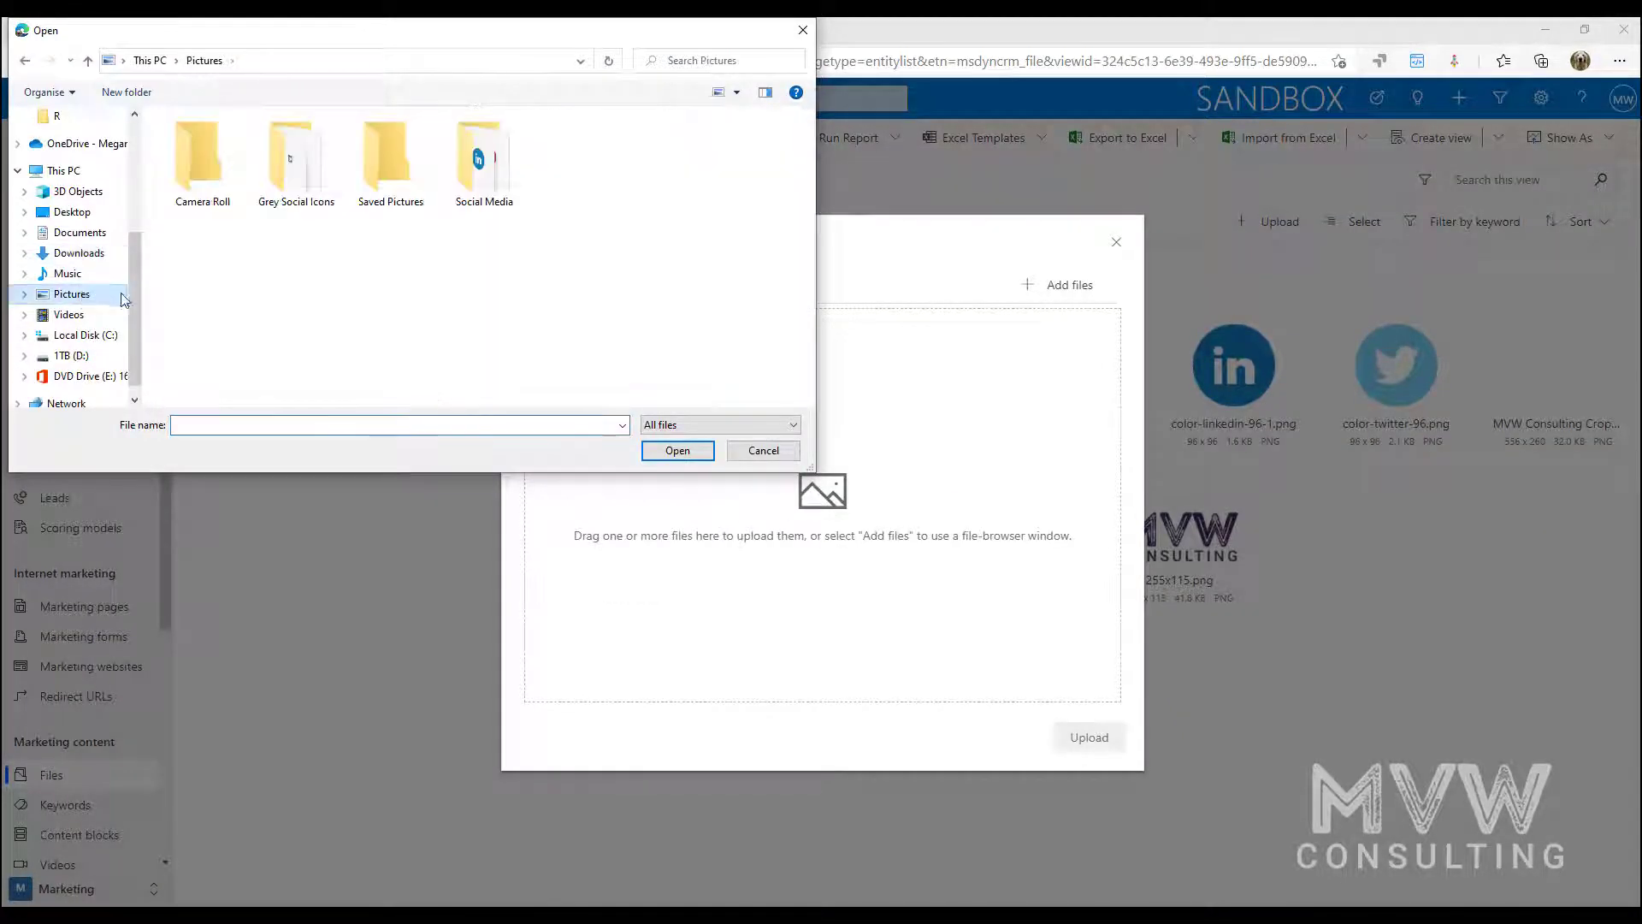
double_click(296, 163)
click(202, 184)
click(677, 450)
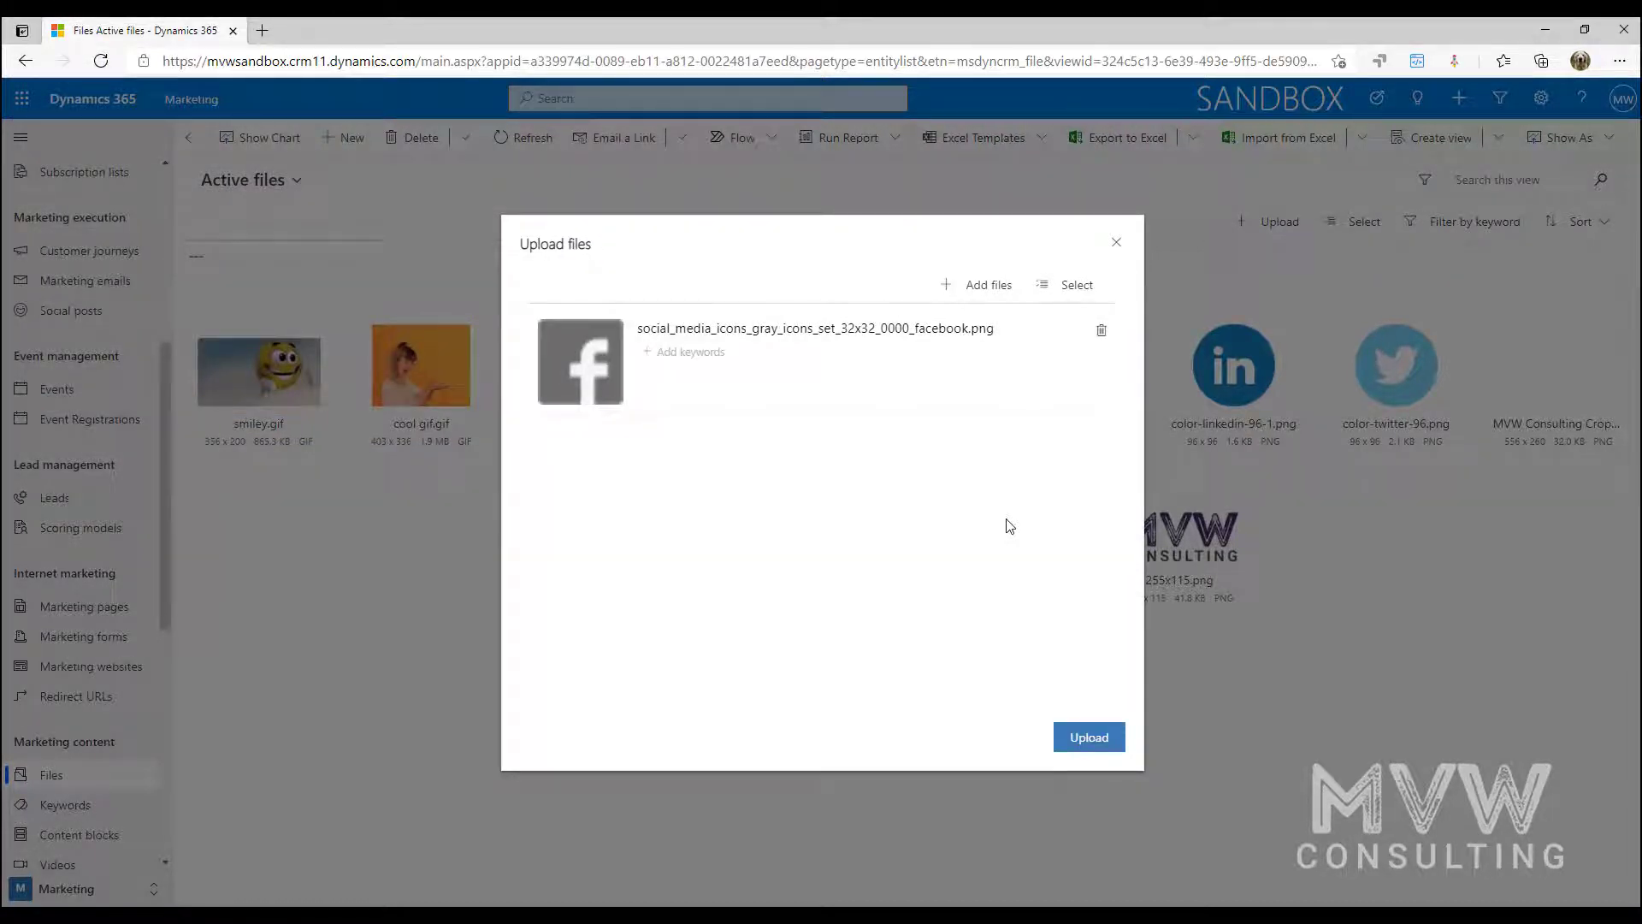
click(692, 353)
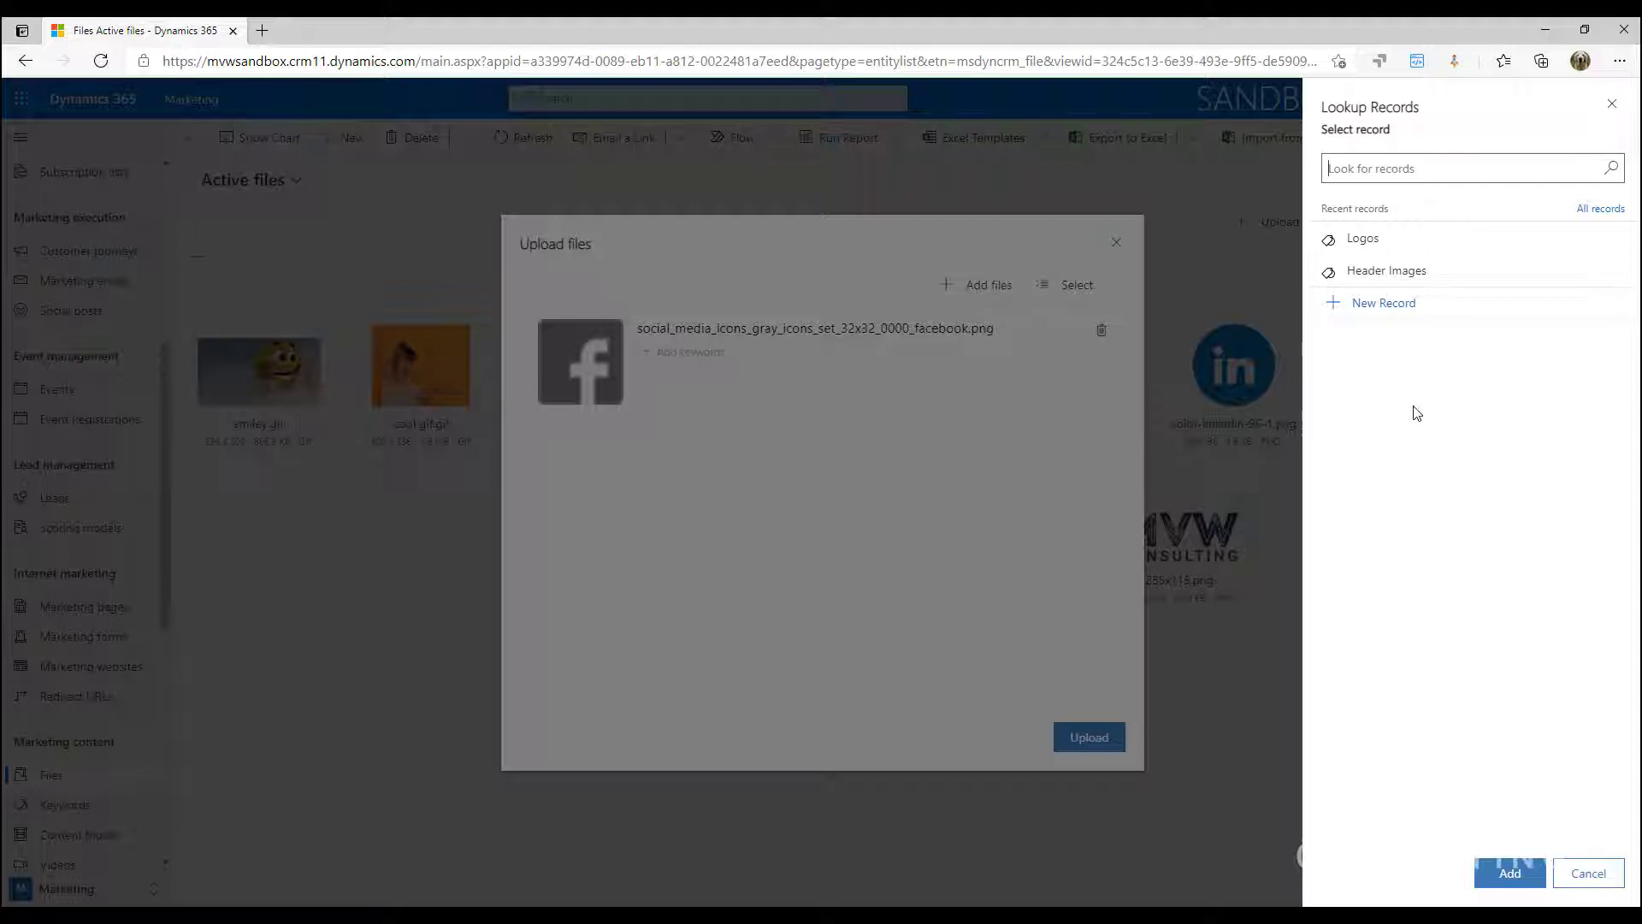
Step: Tag the facebook icon with a newly created 'Social Media Icons' keyword and complete its upload
click(1399, 305)
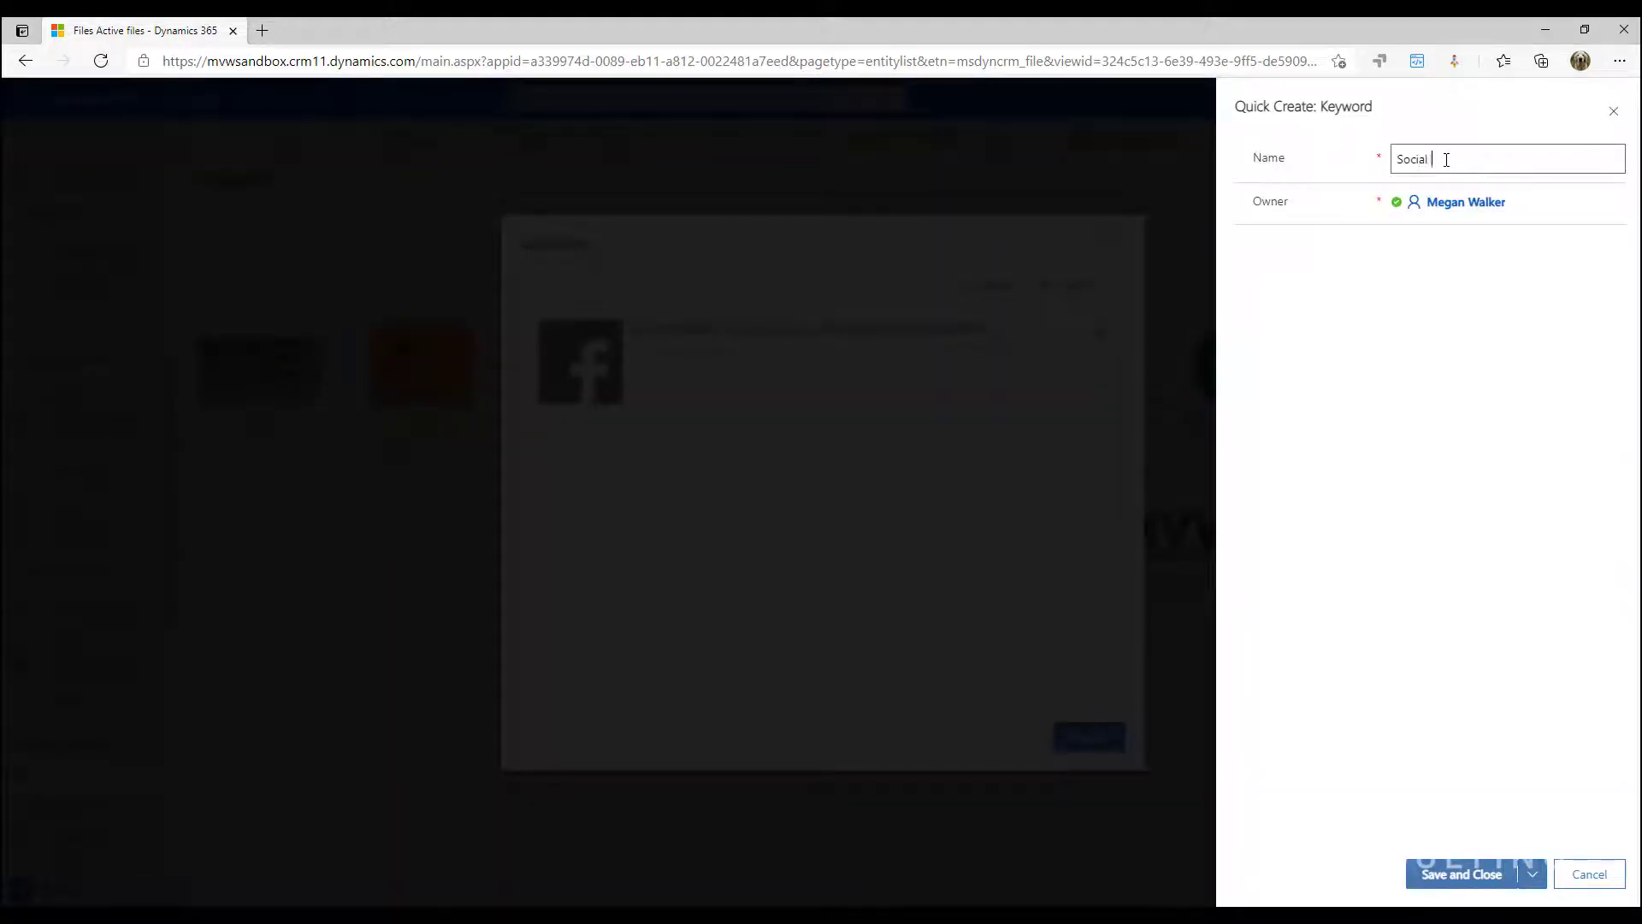
text(Social Media Icon)
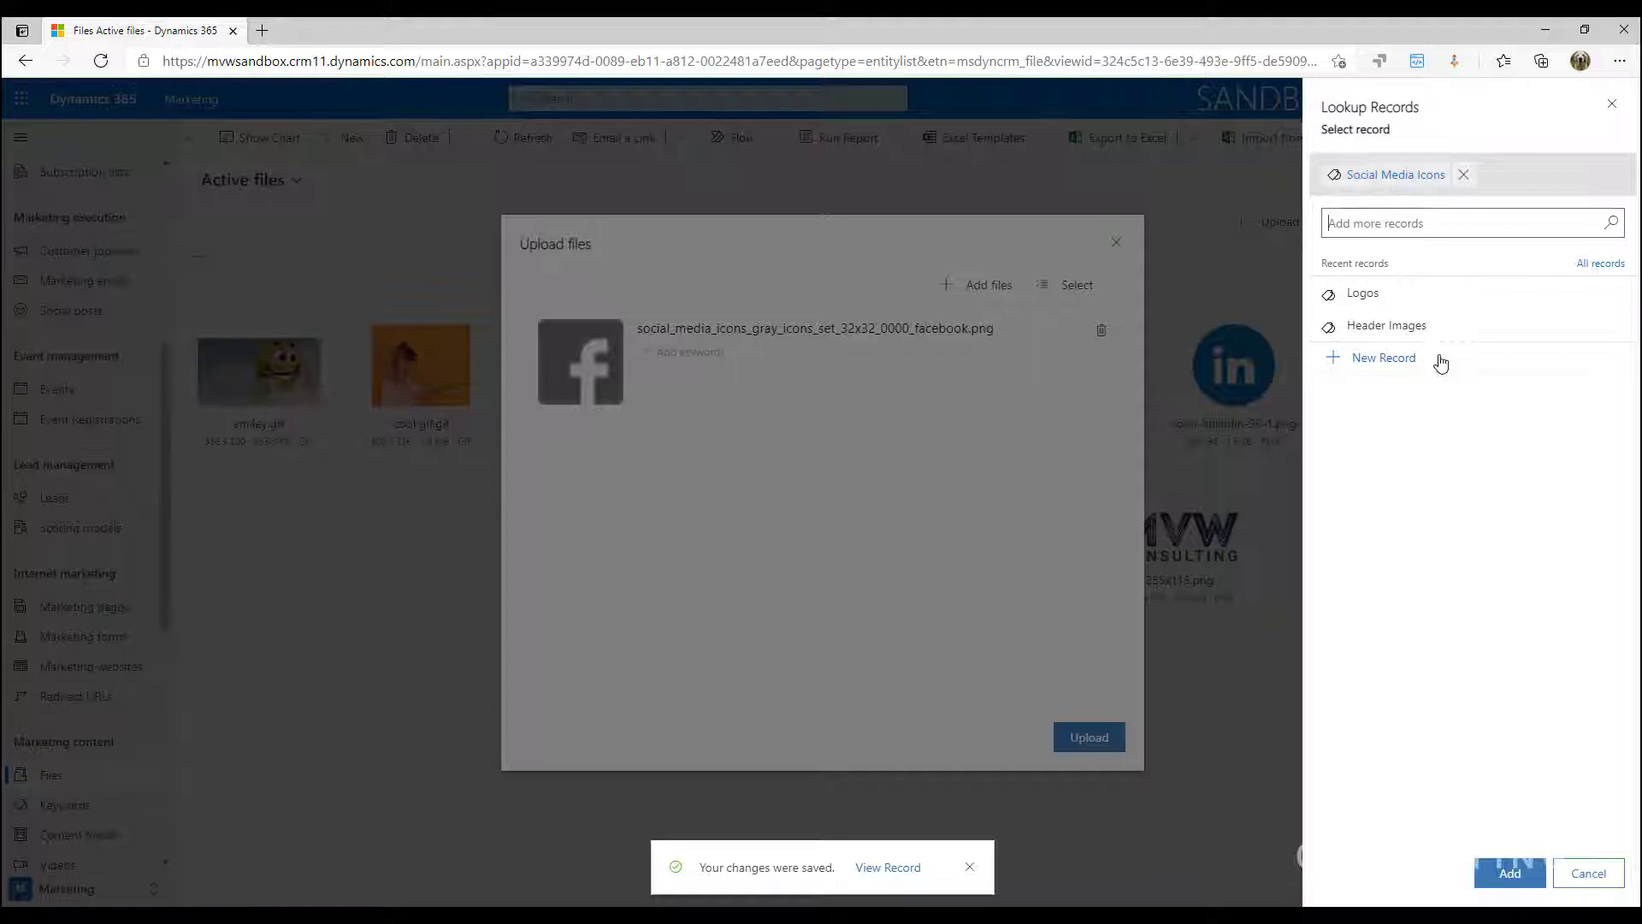
click(1497, 873)
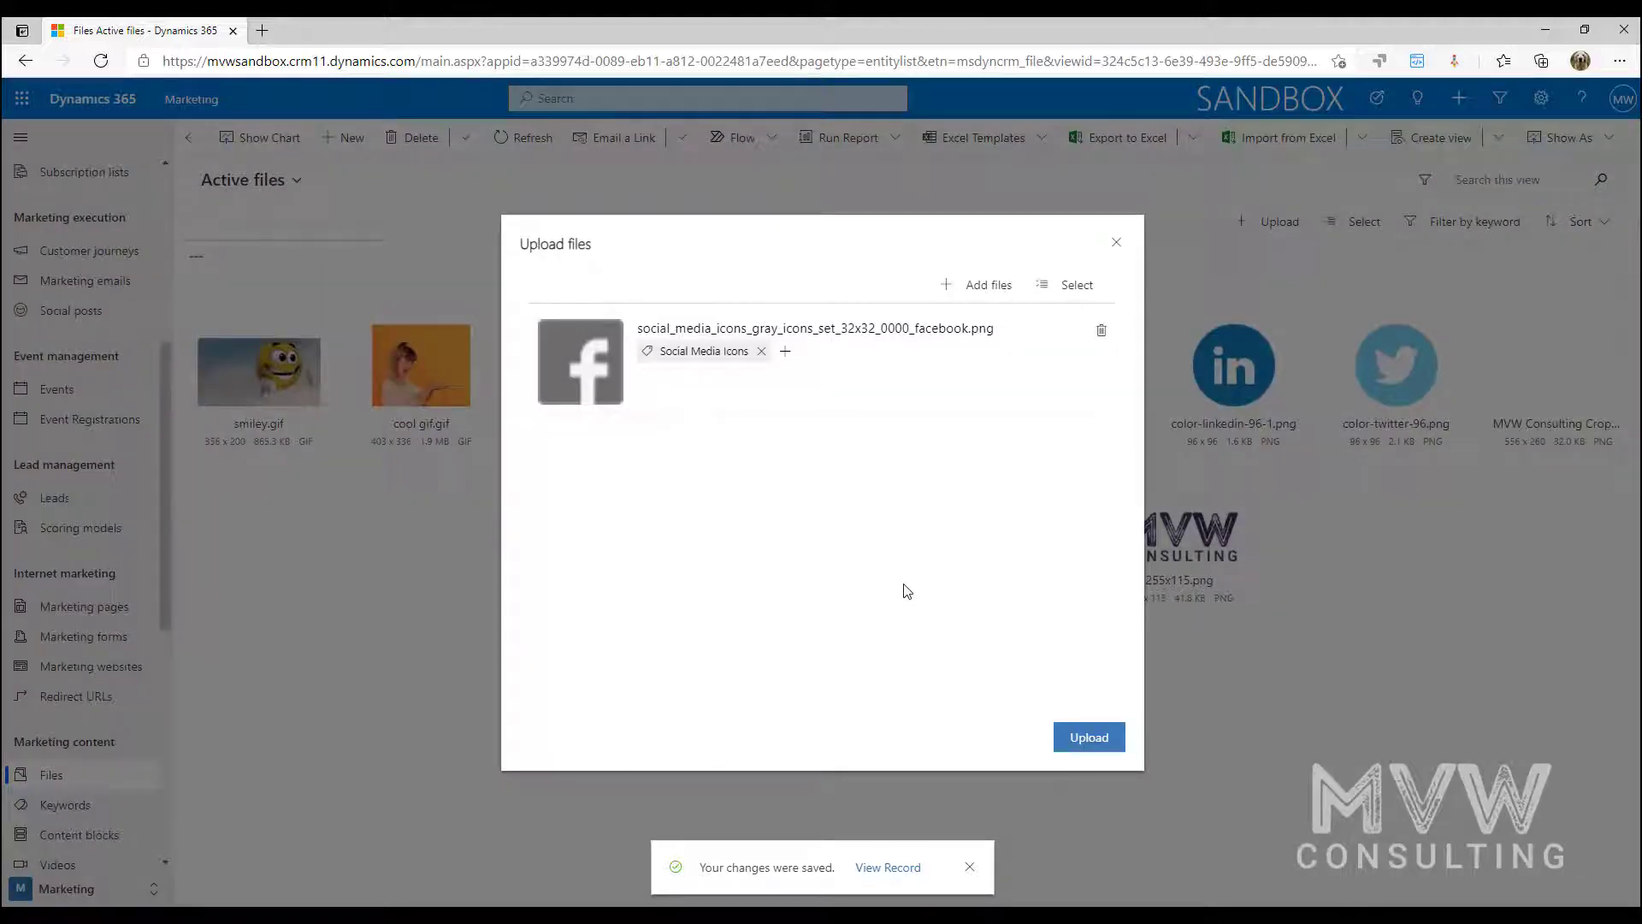
click(1079, 736)
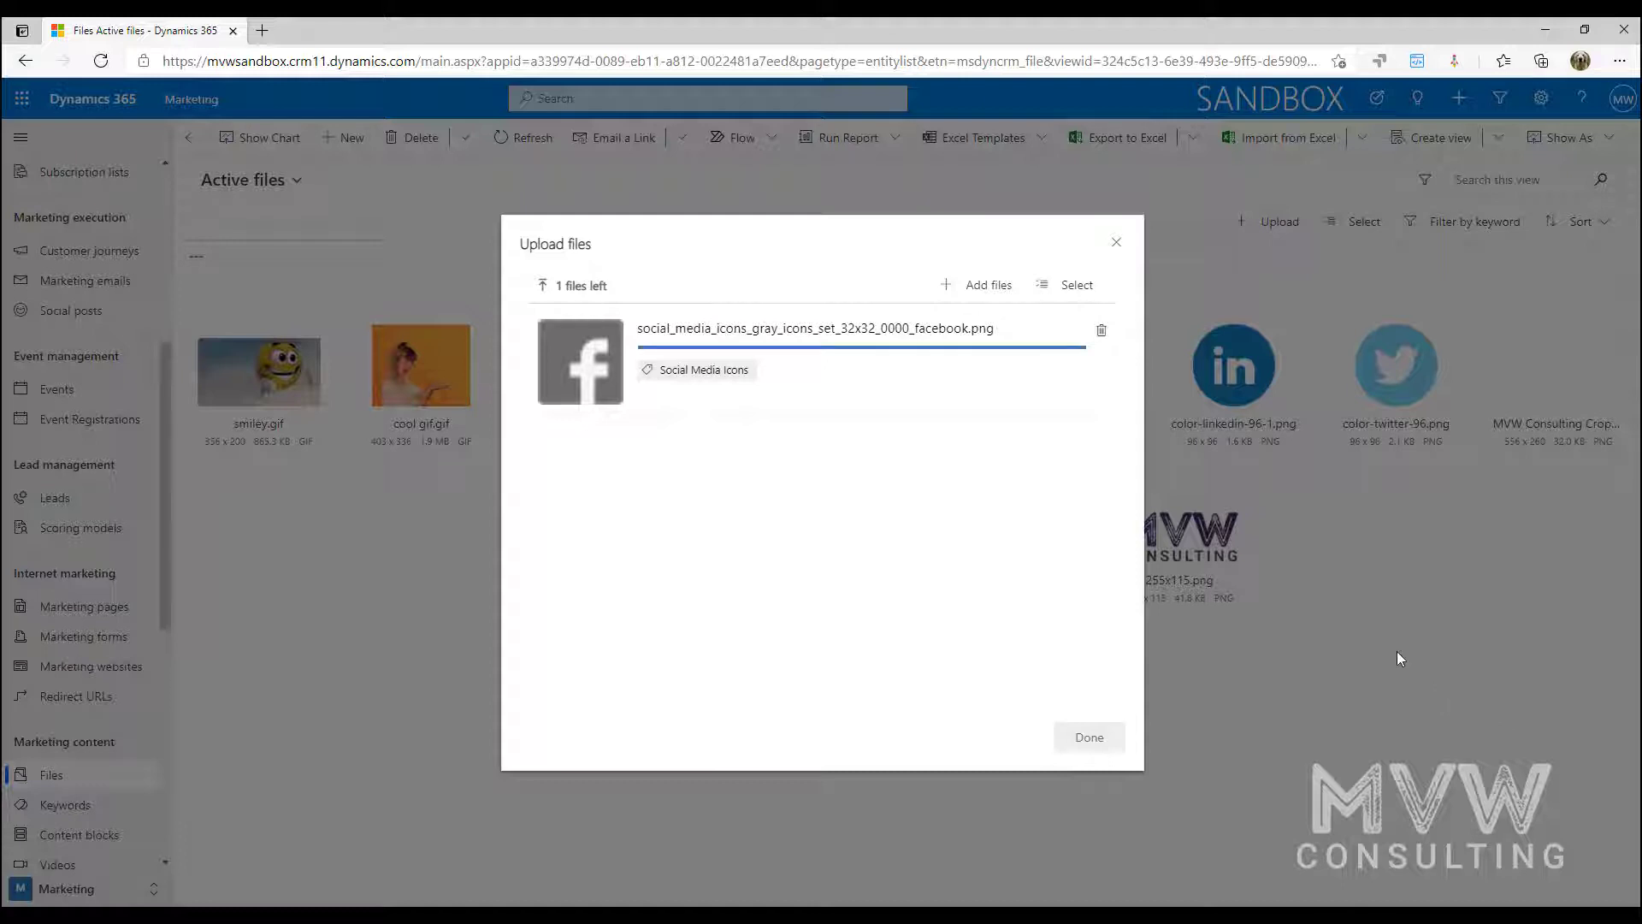
click(1088, 737)
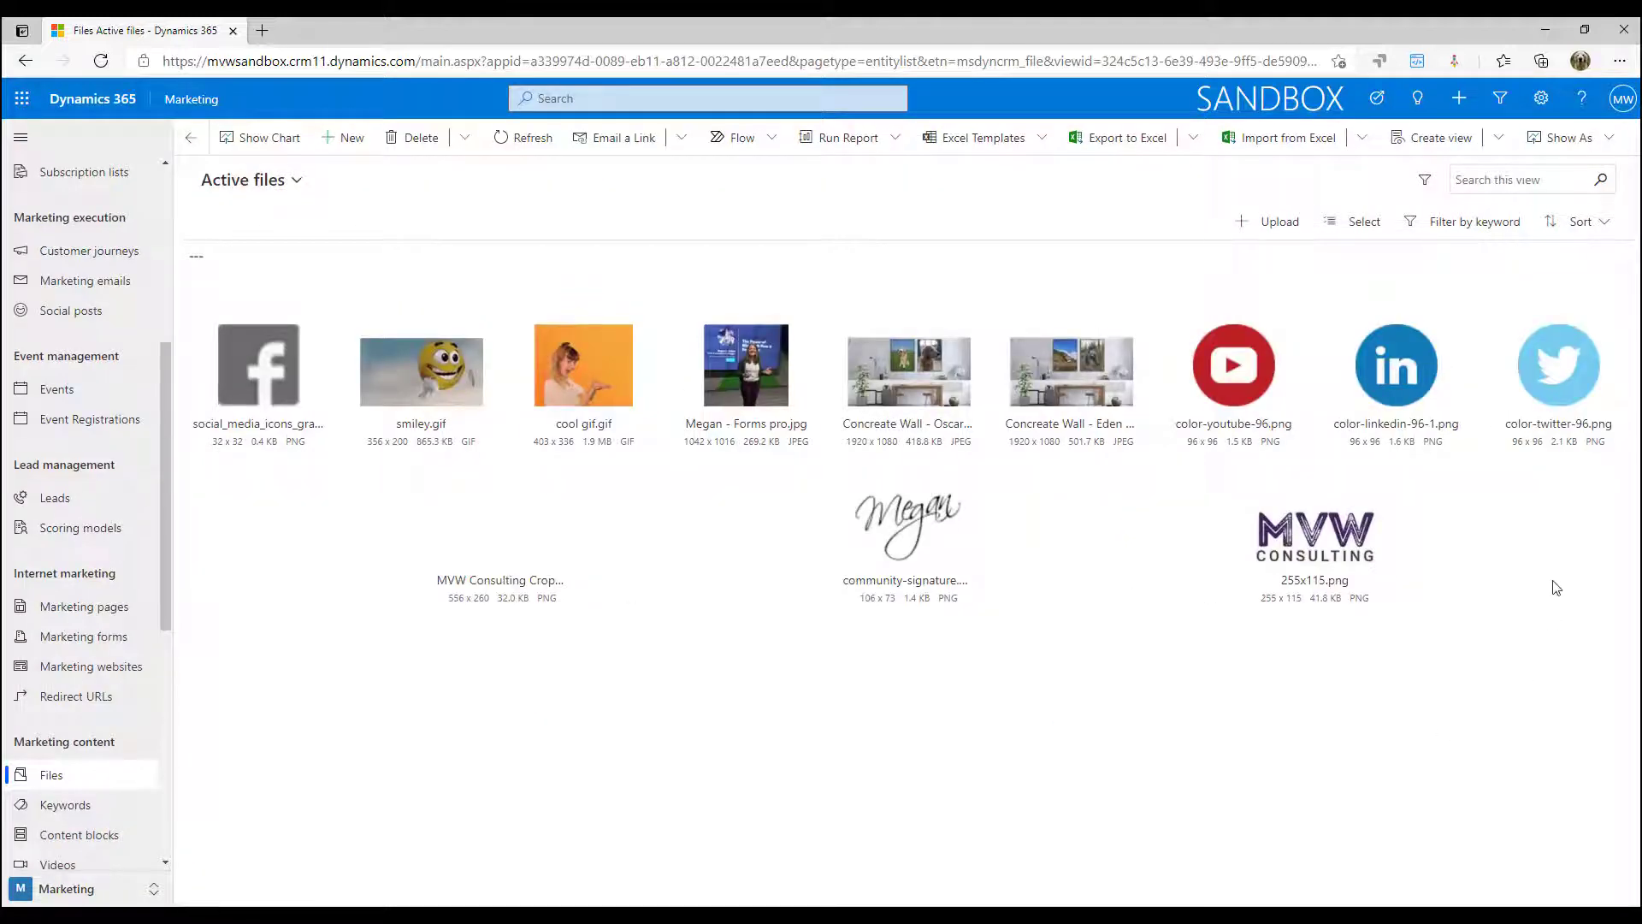
Step: Start a new upload and drag the ten grey icons, pinterest through flipboard, into the drop zone
click(1266, 221)
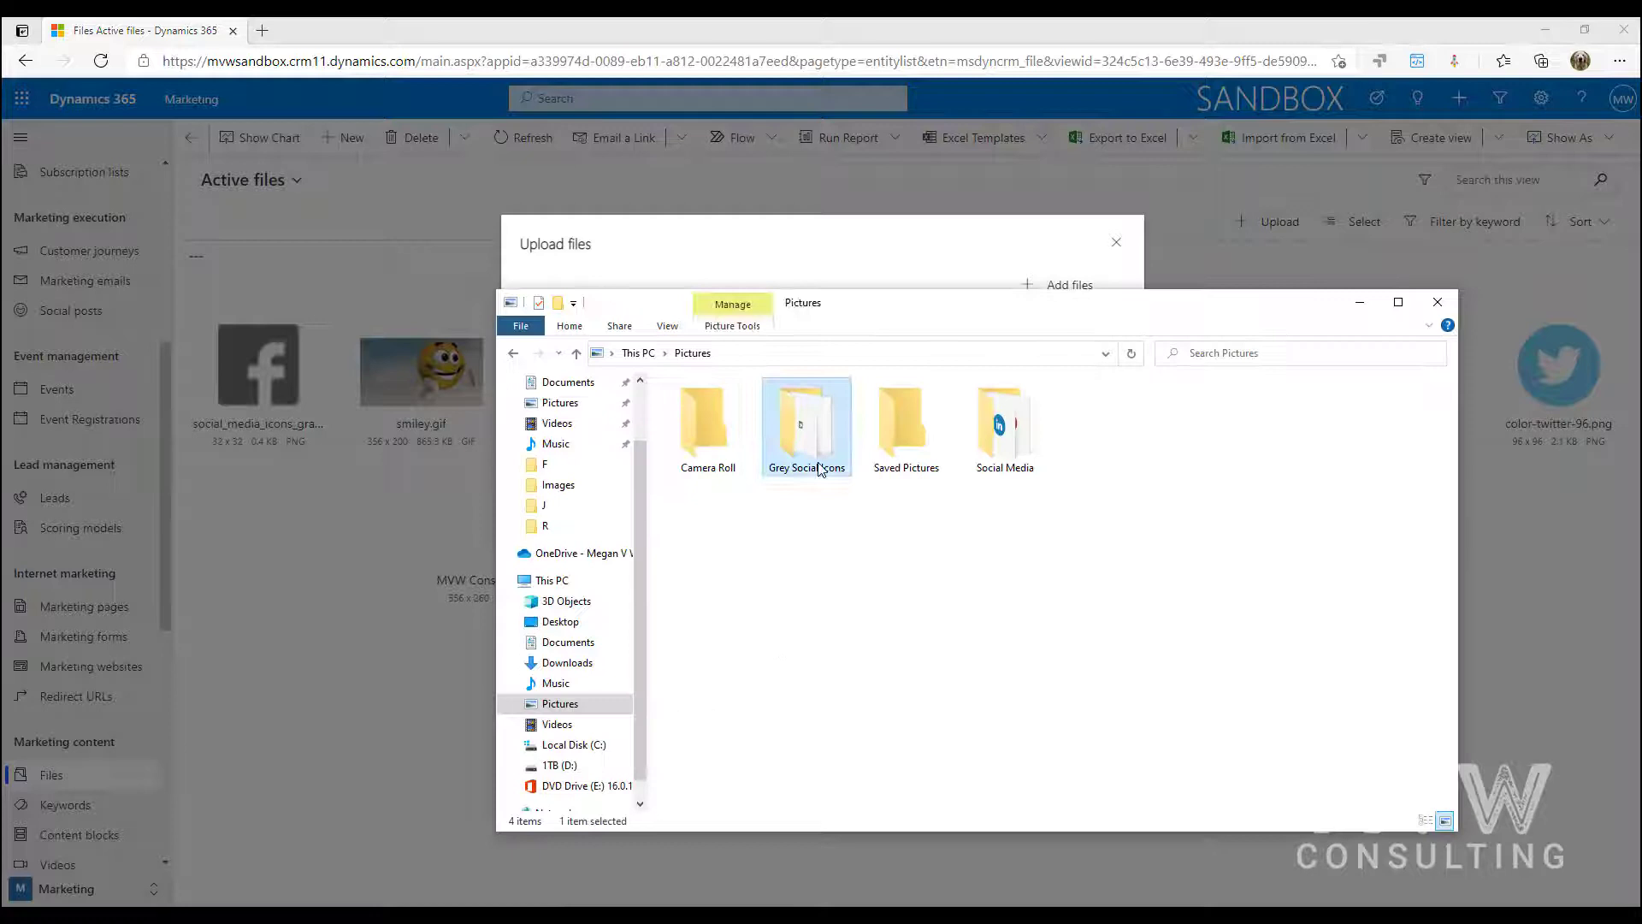
double_click(809, 432)
drag(984, 304, 1296, 328)
click(1119, 479)
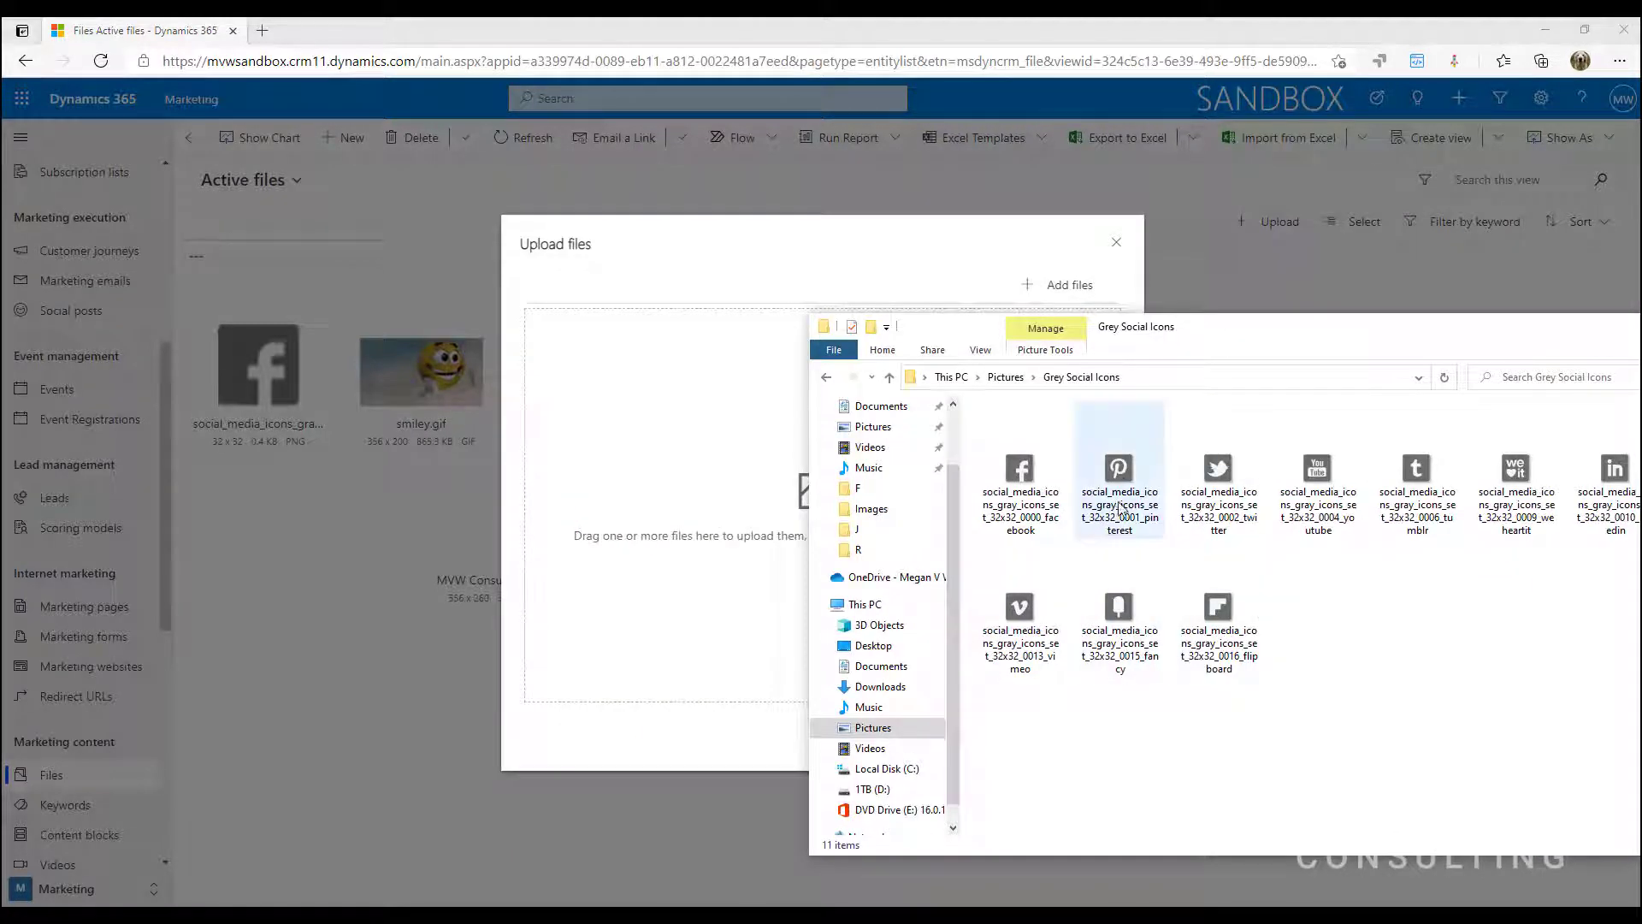
shift+click(1218, 611)
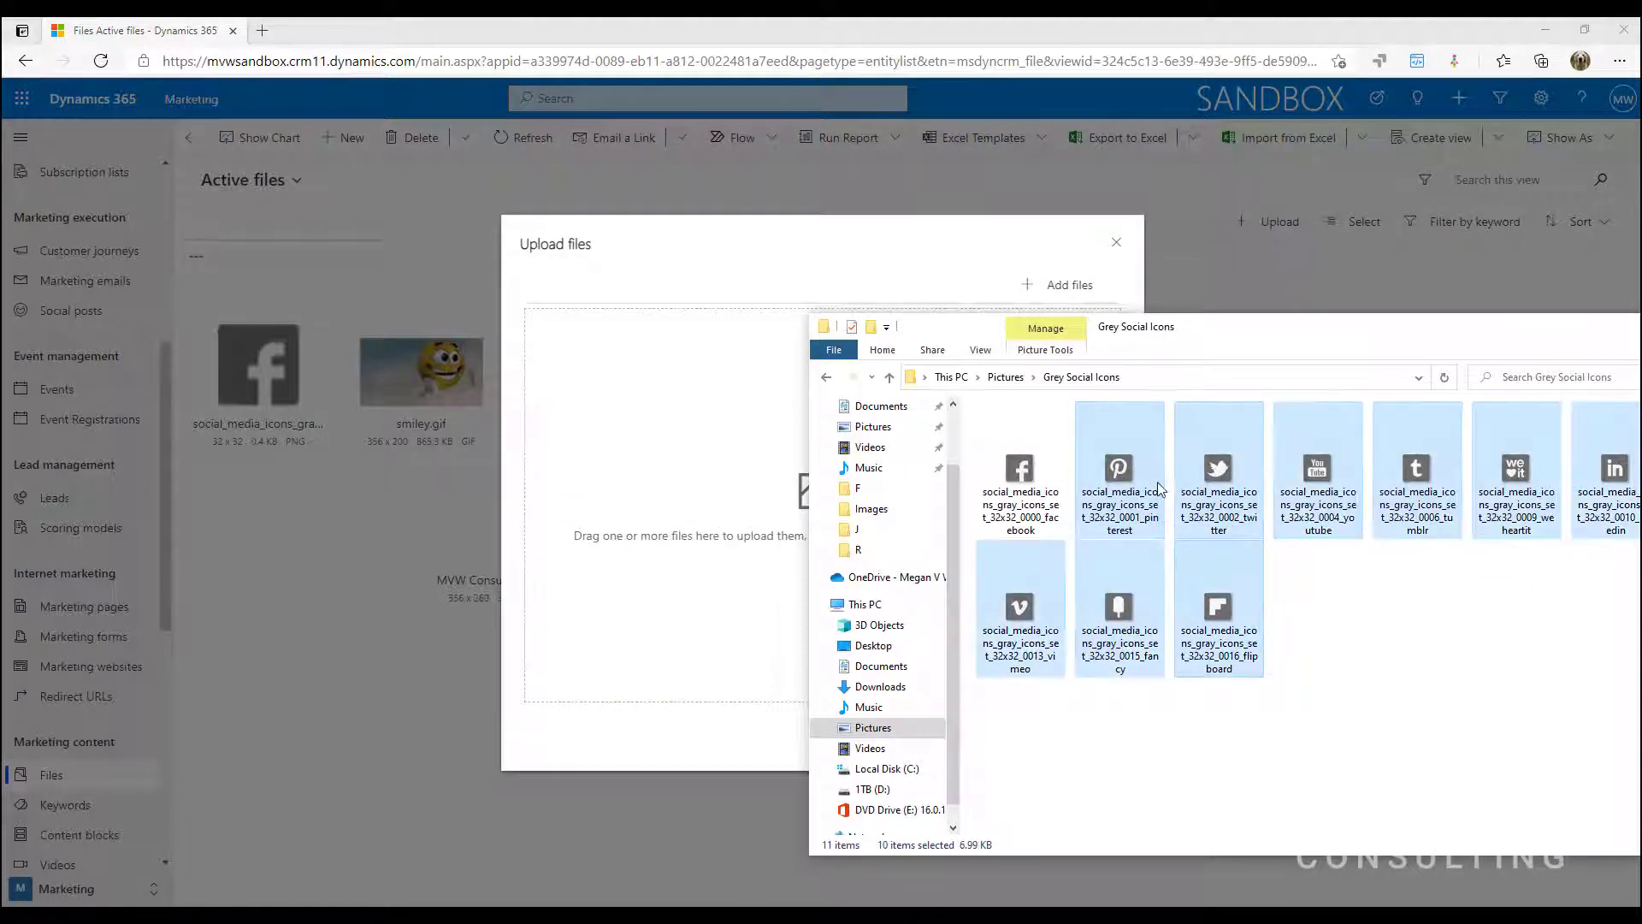
drag(1131, 488, 673, 498)
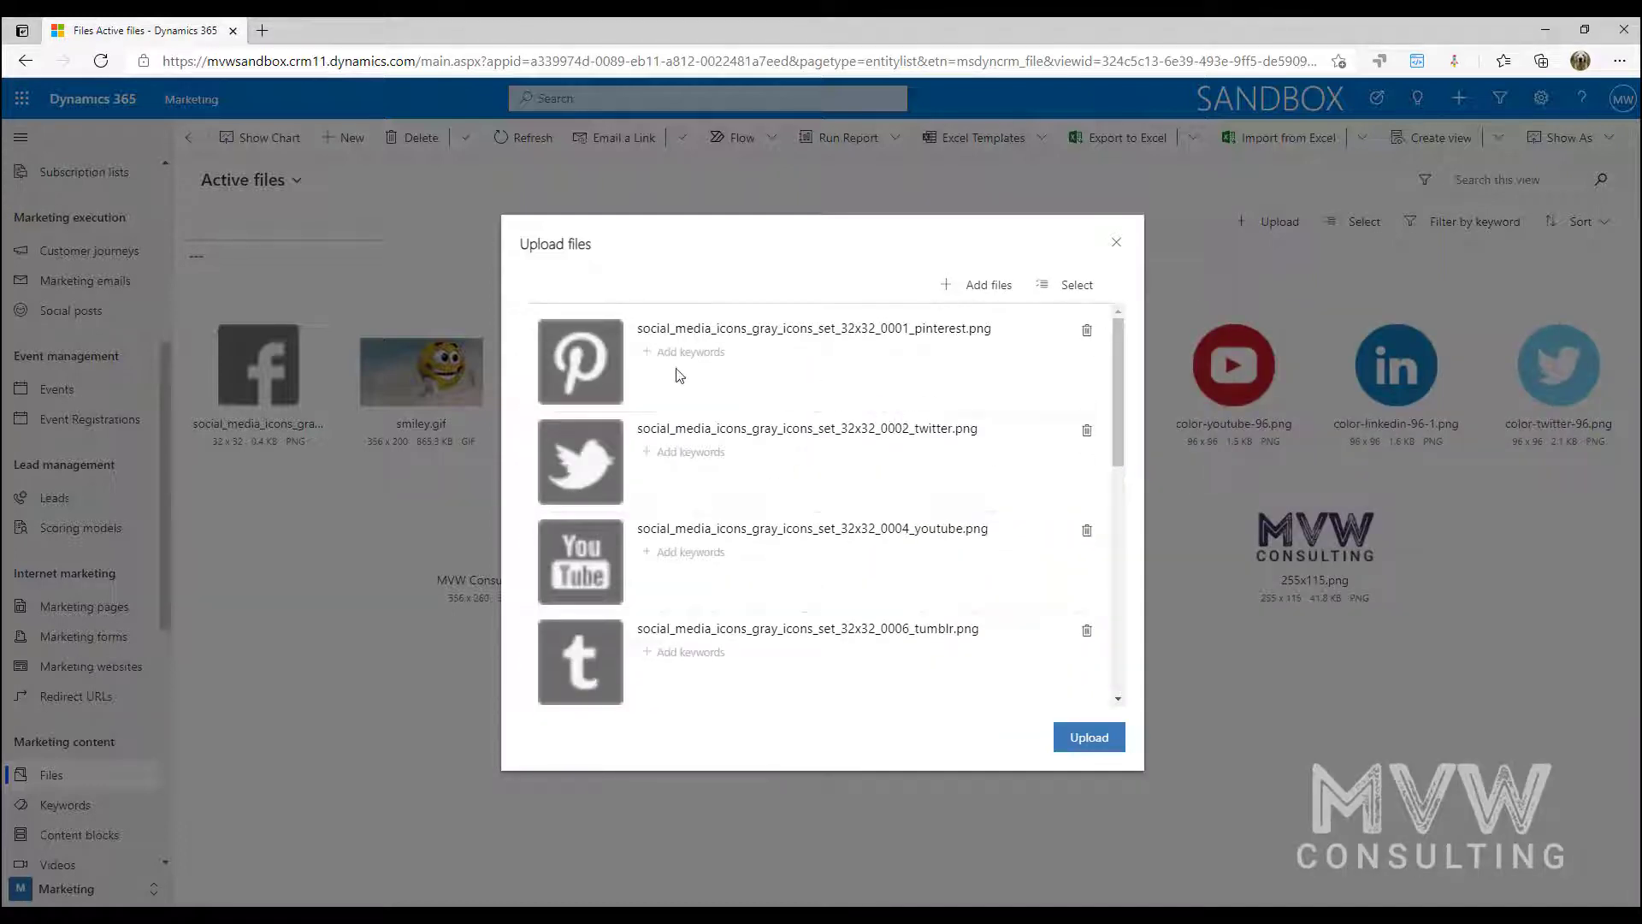
Step: Tag the pinterest, twitter and youtube files individually with the Social Media Icons keyword
click(681, 366)
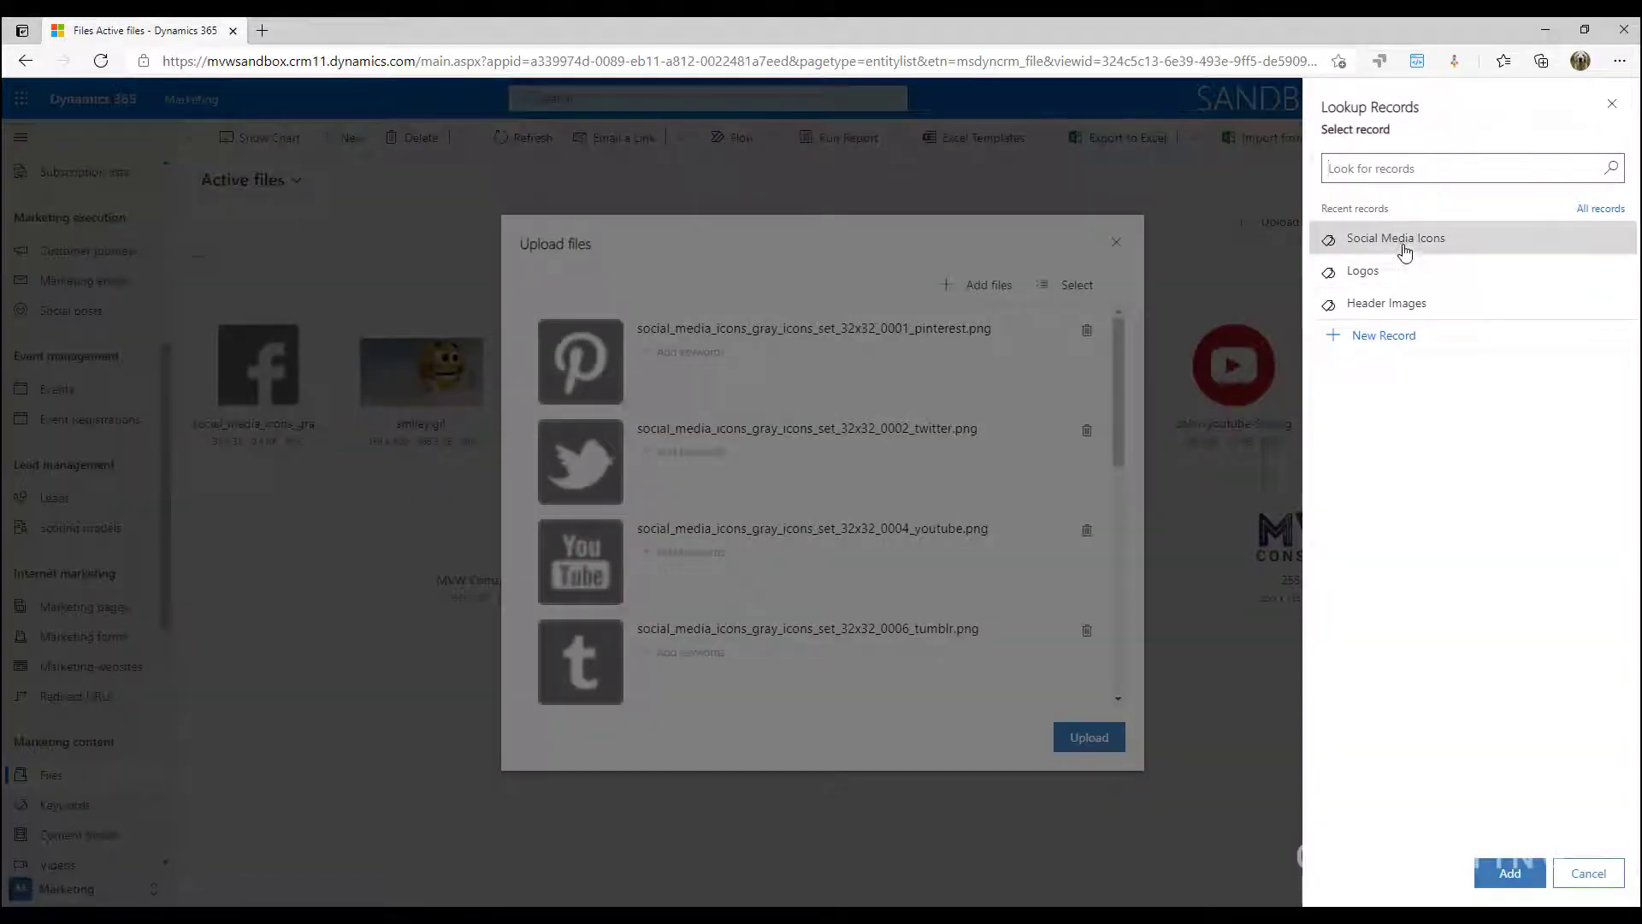
click(1398, 242)
click(1510, 873)
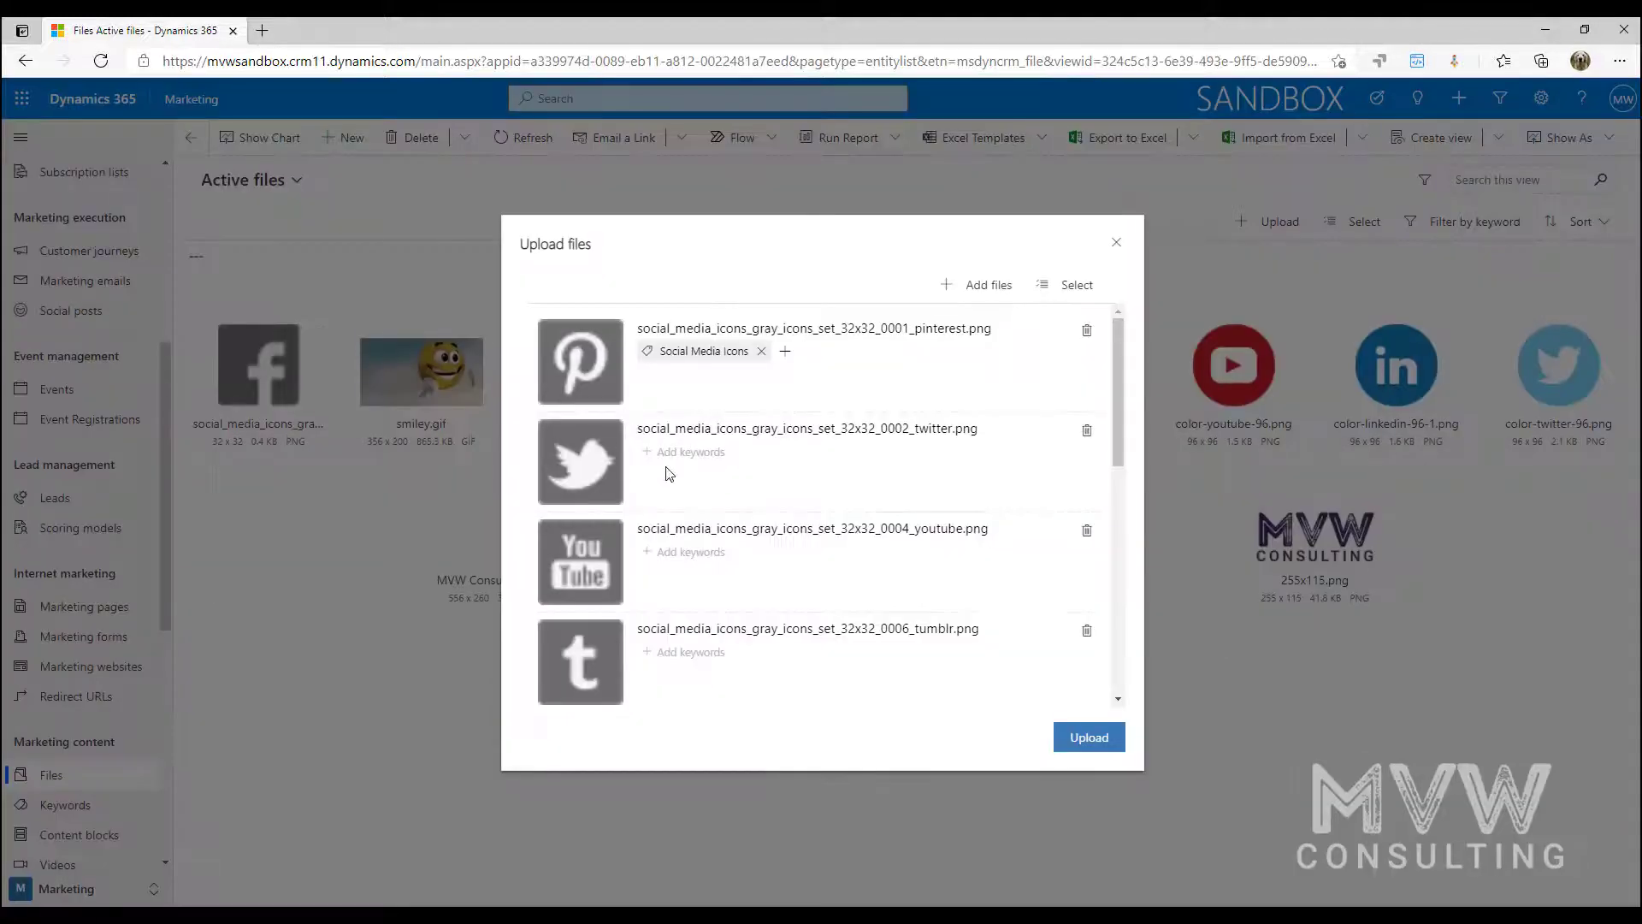
click(681, 454)
click(1411, 240)
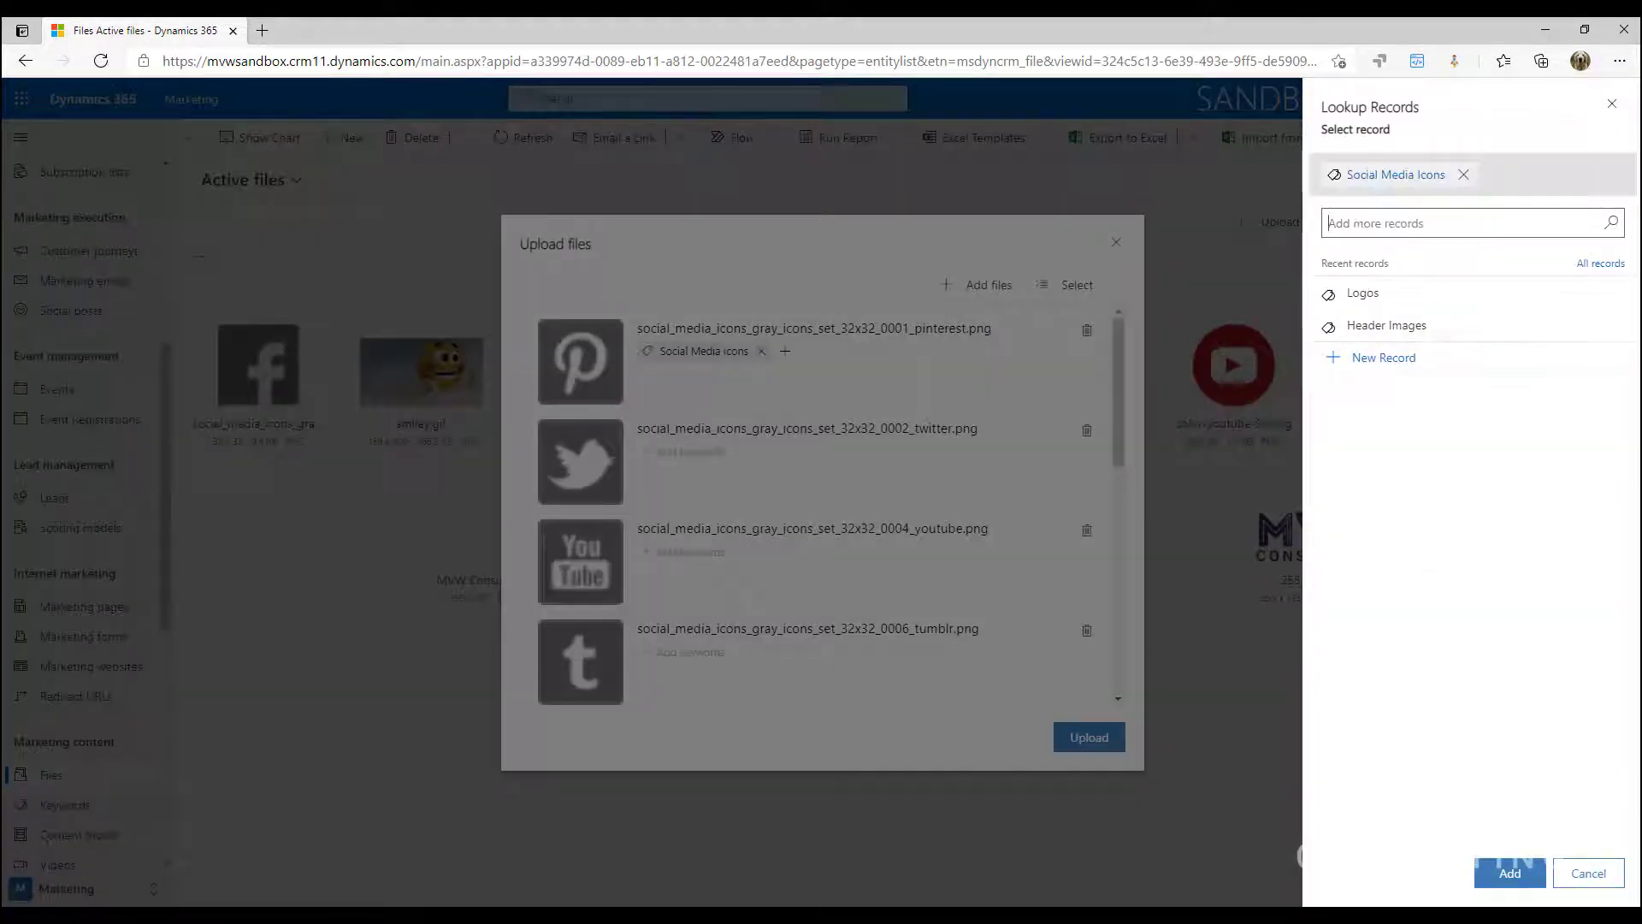
click(1522, 874)
click(707, 553)
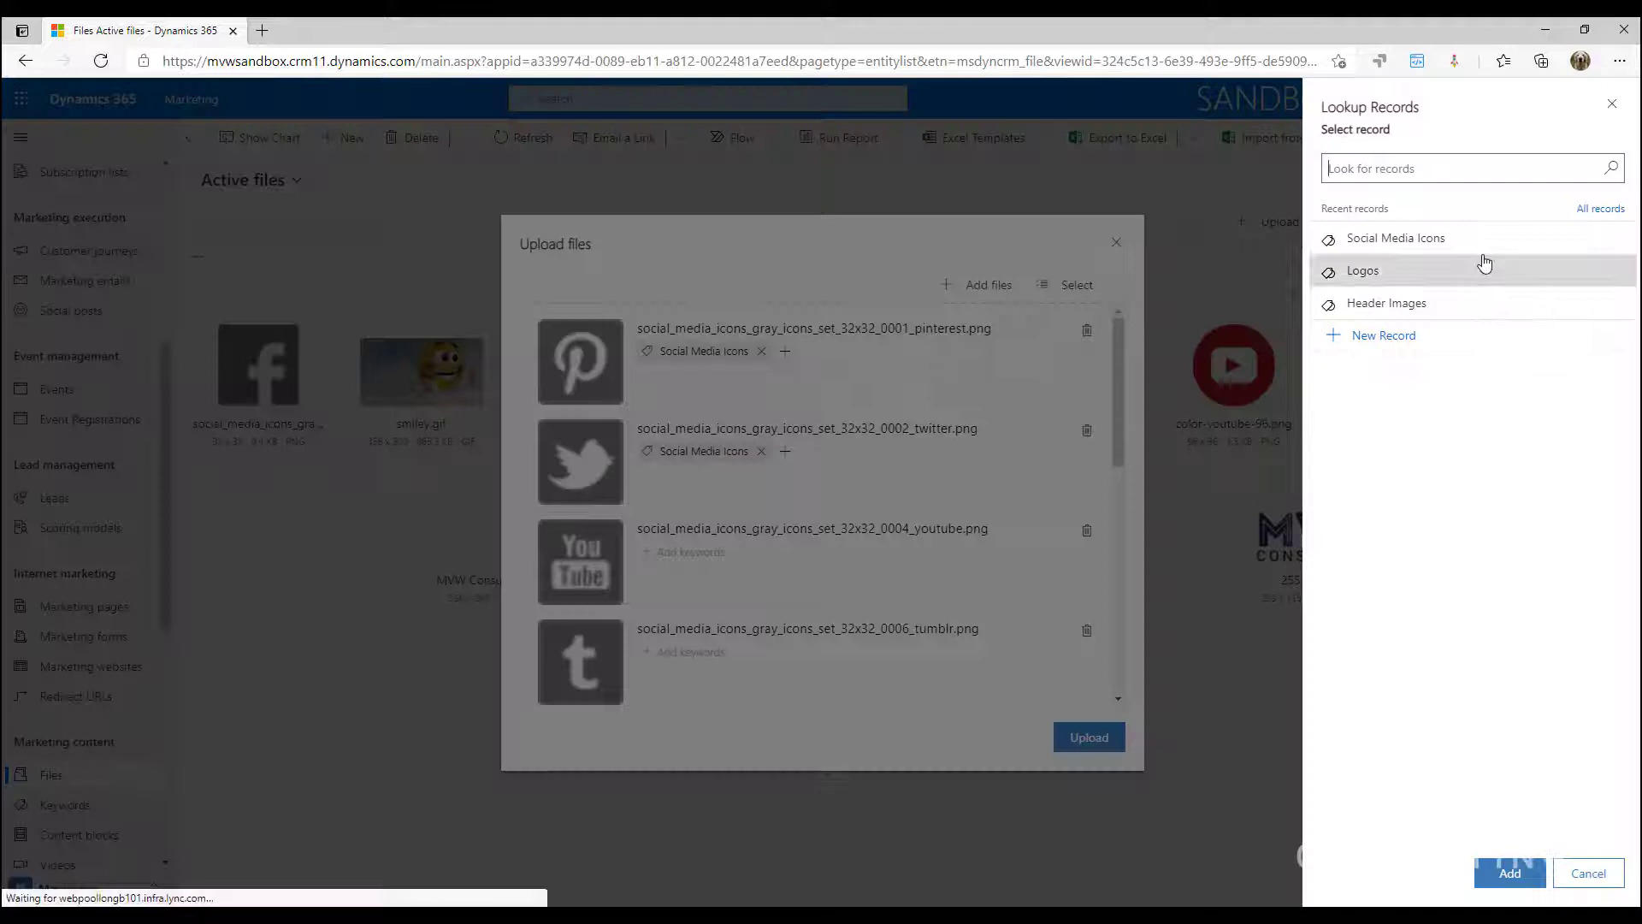
click(1411, 239)
click(1510, 872)
Step: Select all ten queued files, tag them Social Media Icons, and finish the upload
click(1065, 285)
scroll(1002, 315, down, 5)
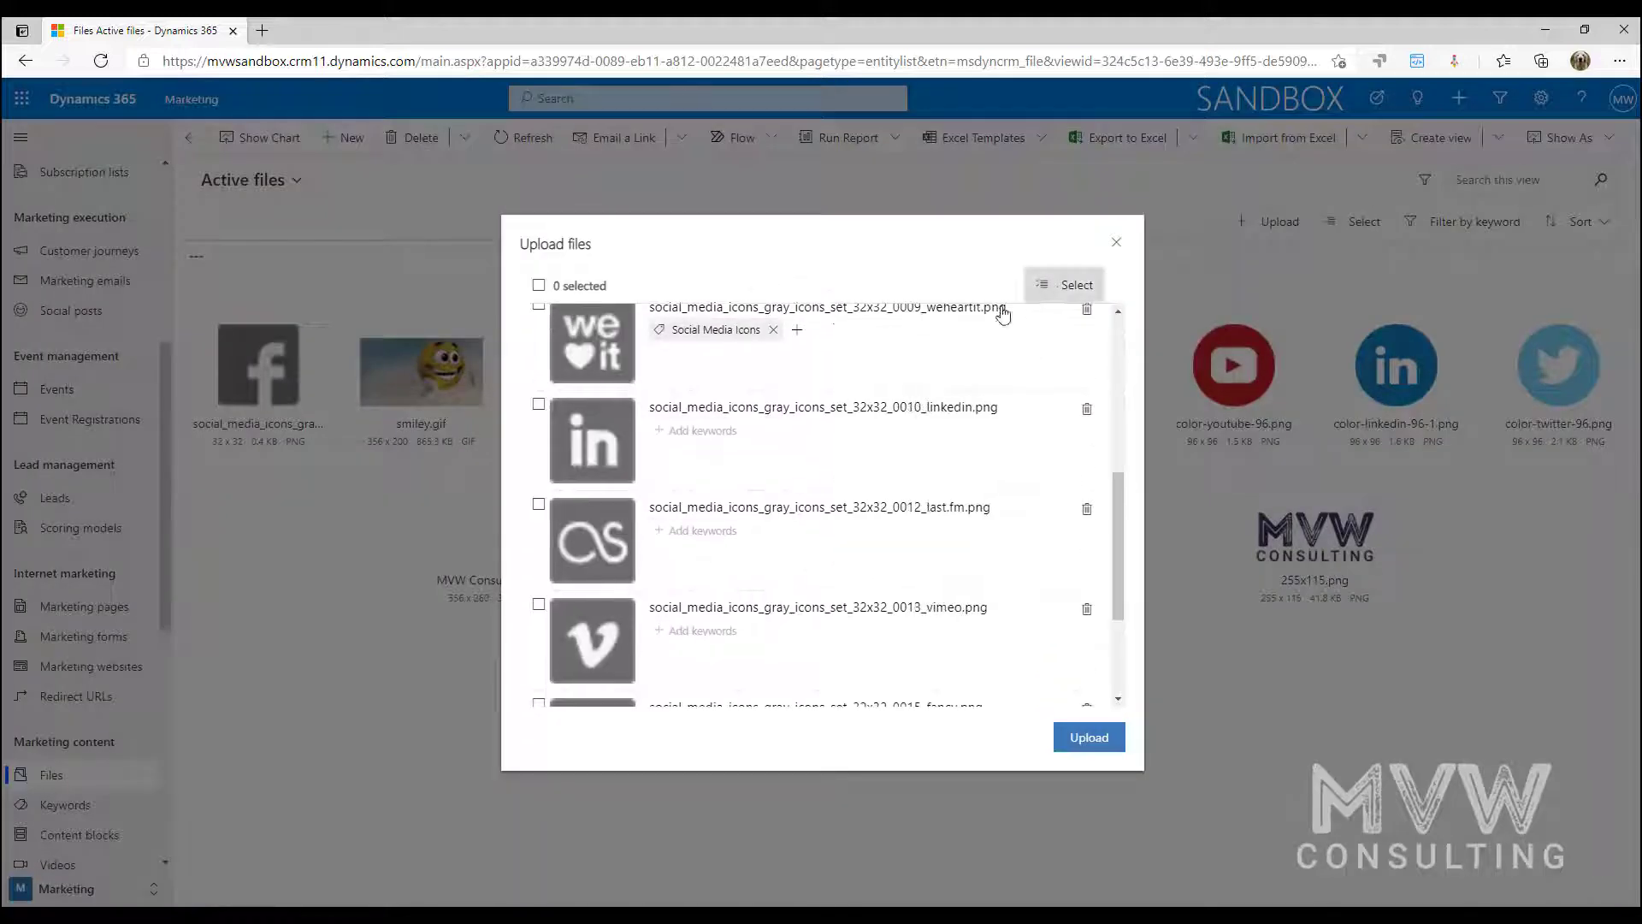
click(538, 285)
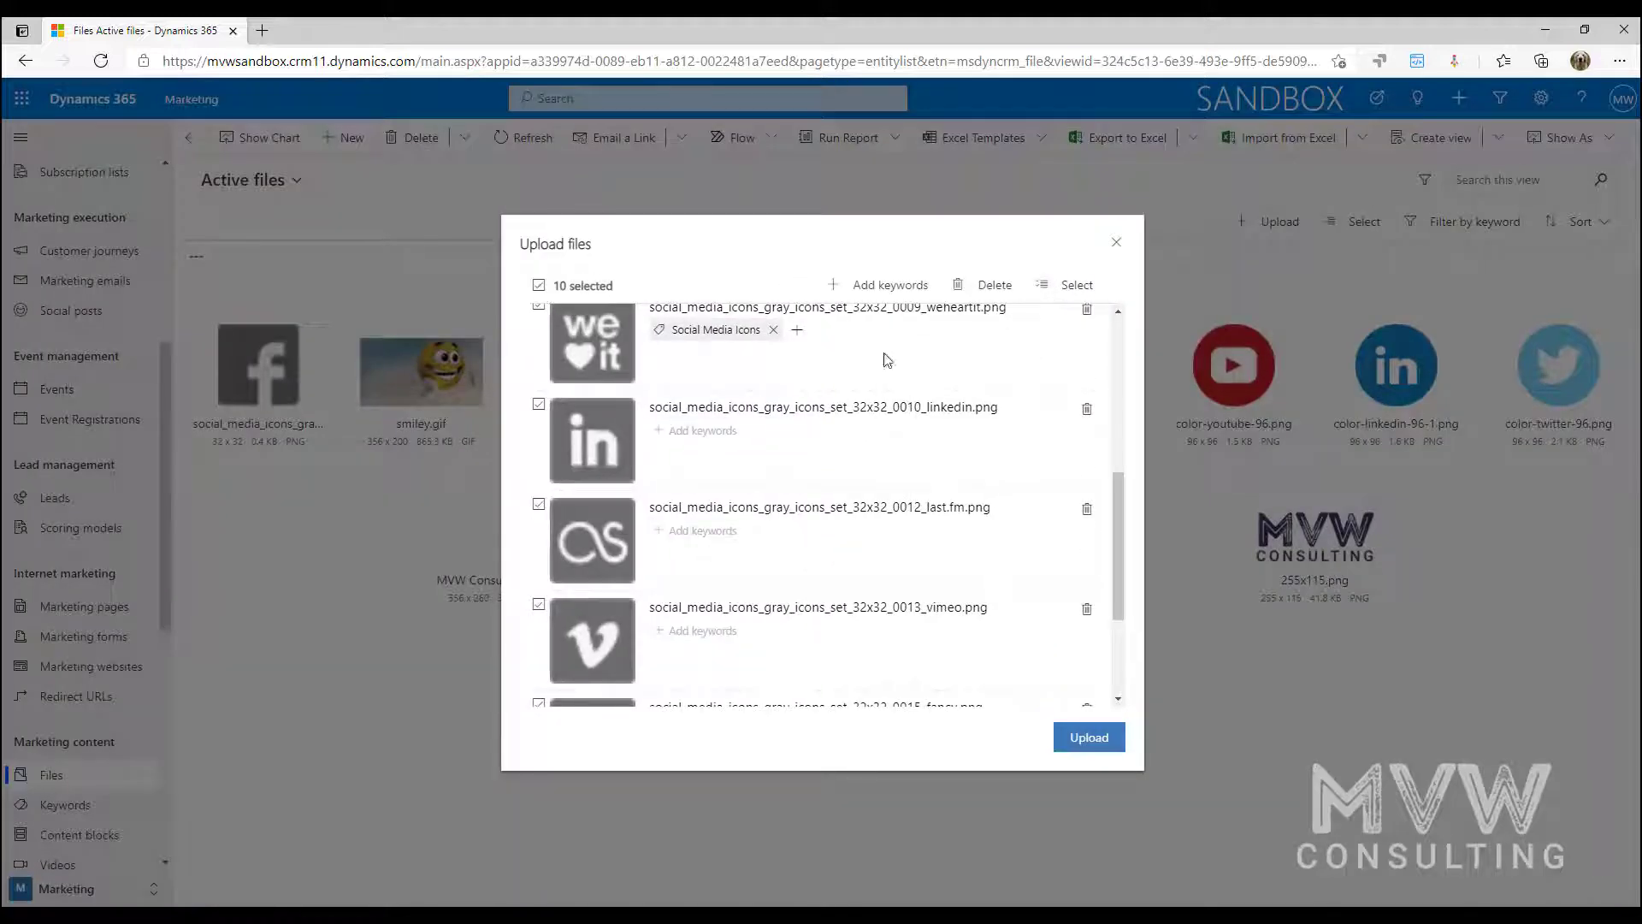
click(884, 286)
click(1413, 236)
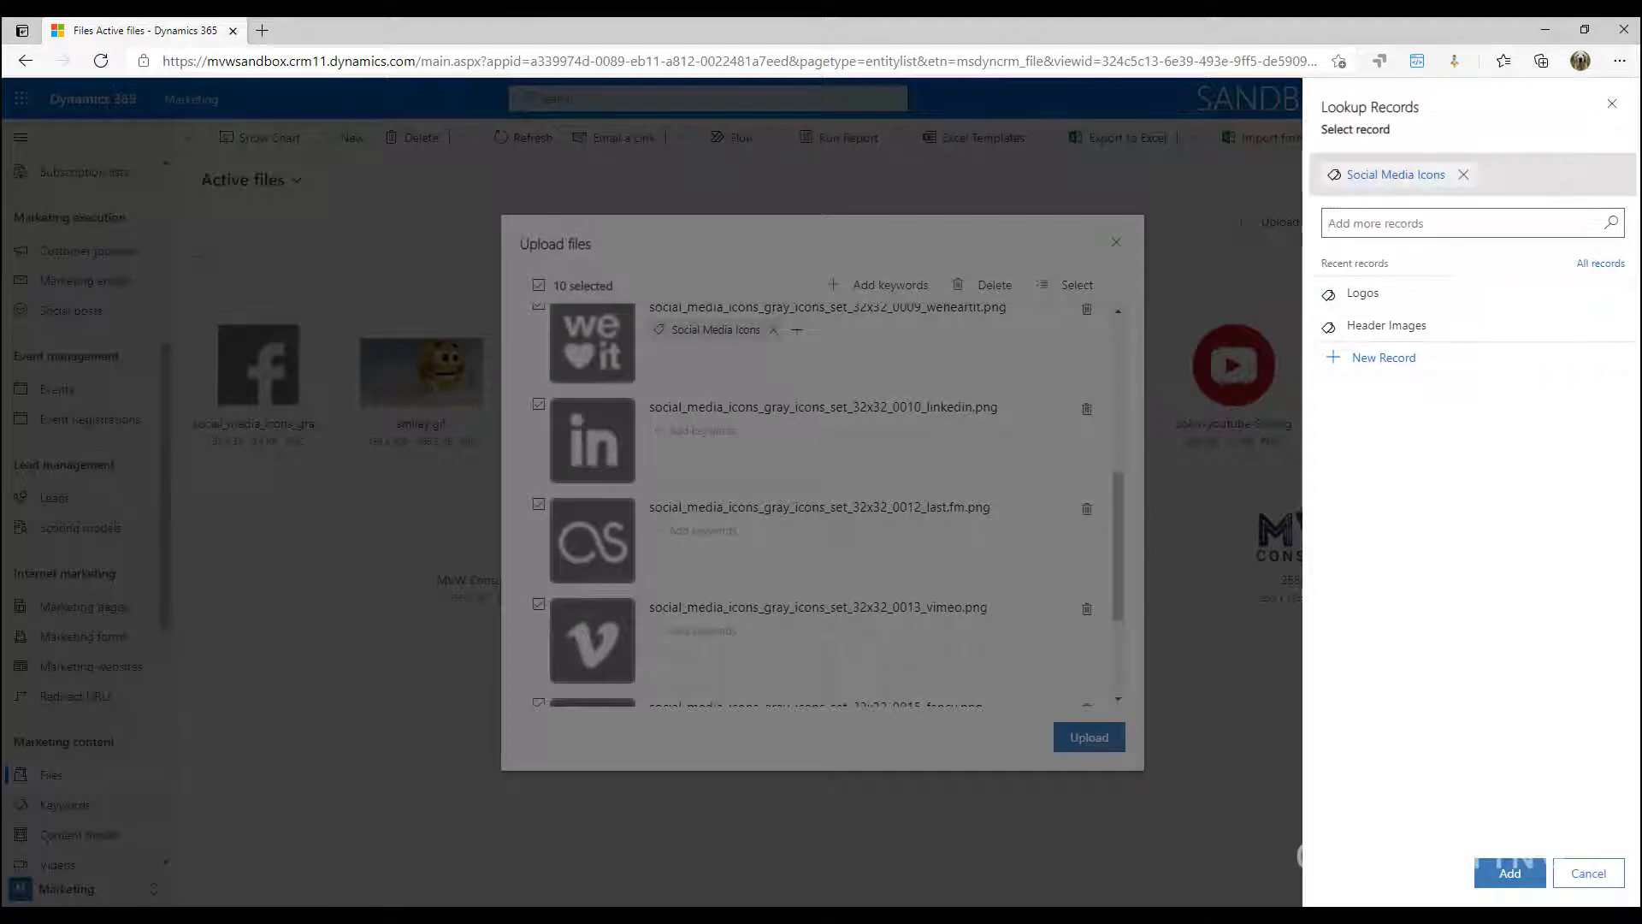
click(1509, 872)
scroll(964, 528, down, 3)
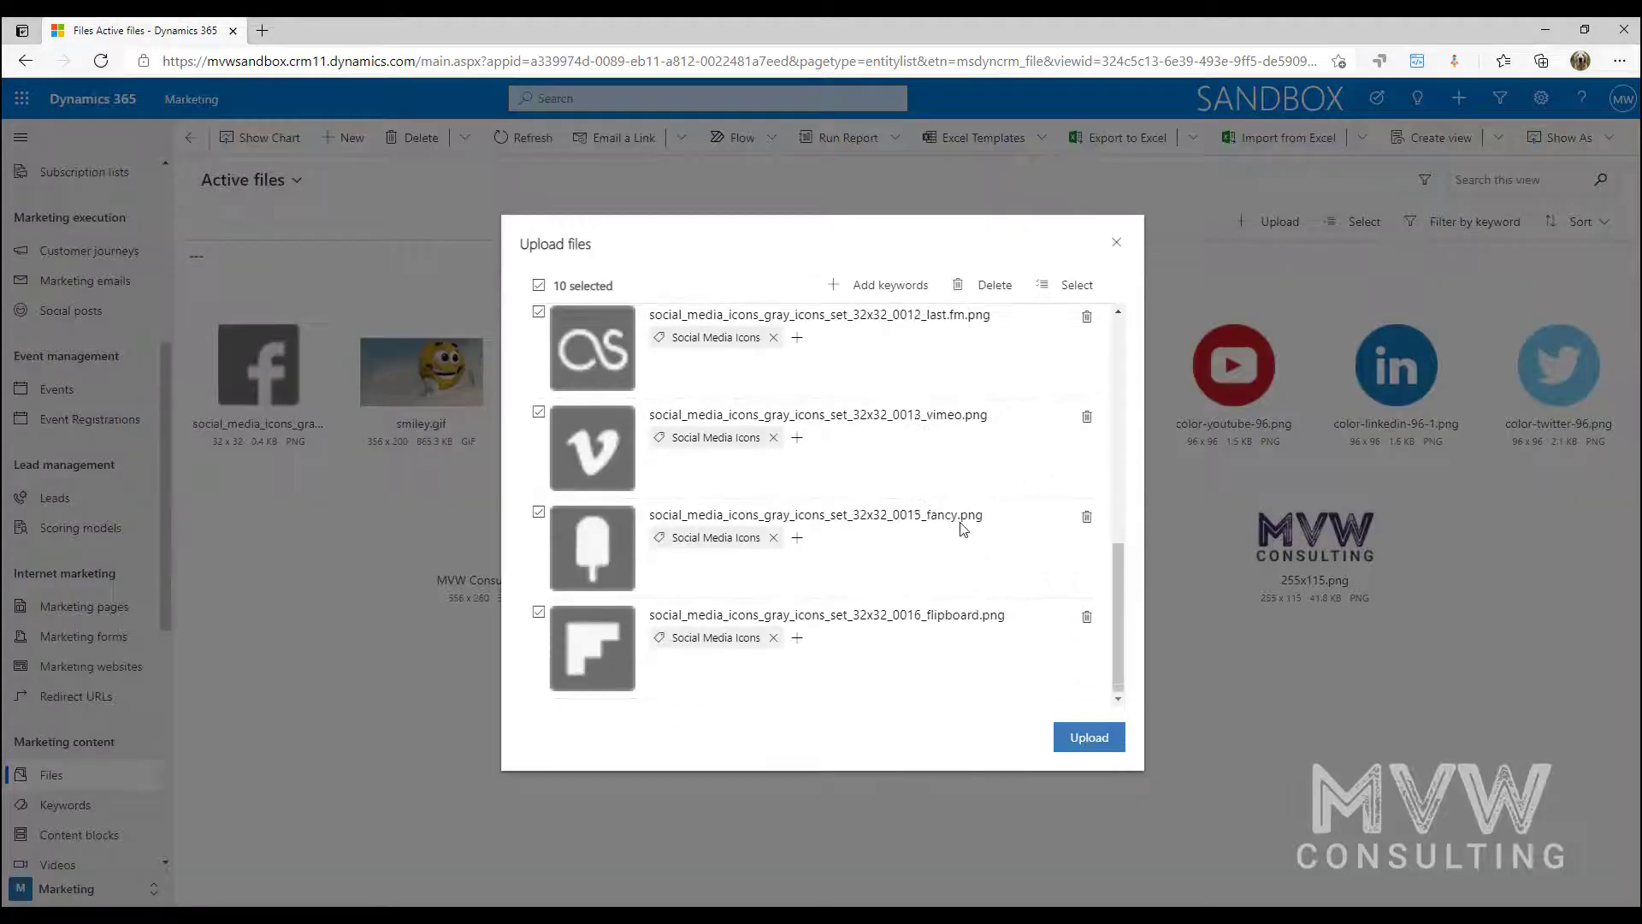
scroll(964, 528, up, 5)
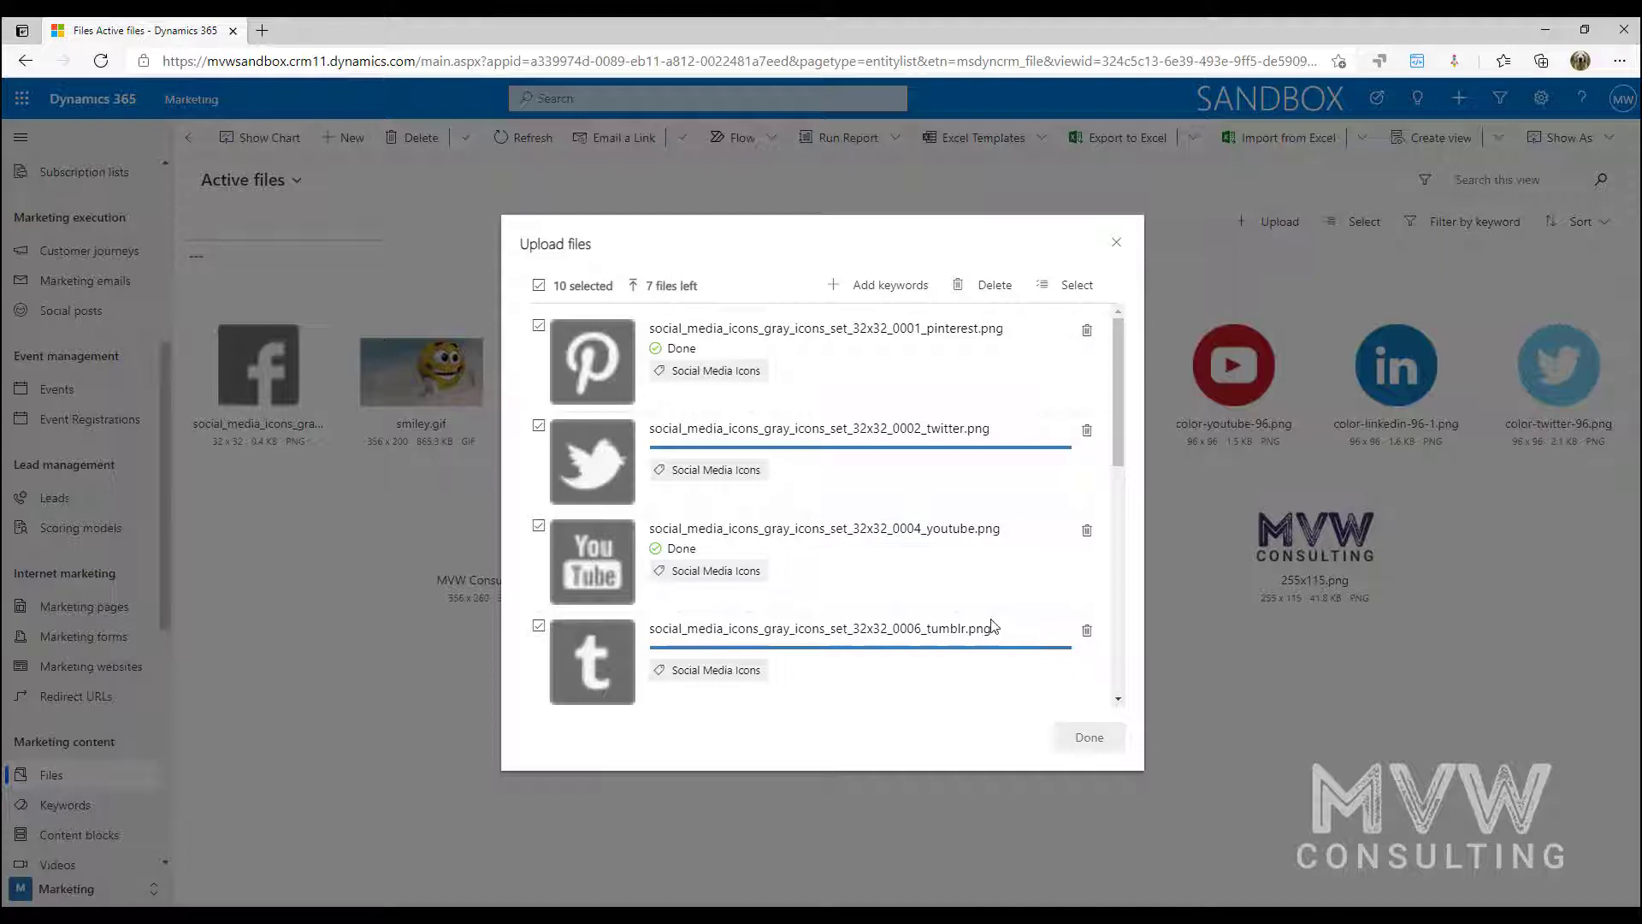
scroll(992, 627, down, 5)
click(1074, 737)
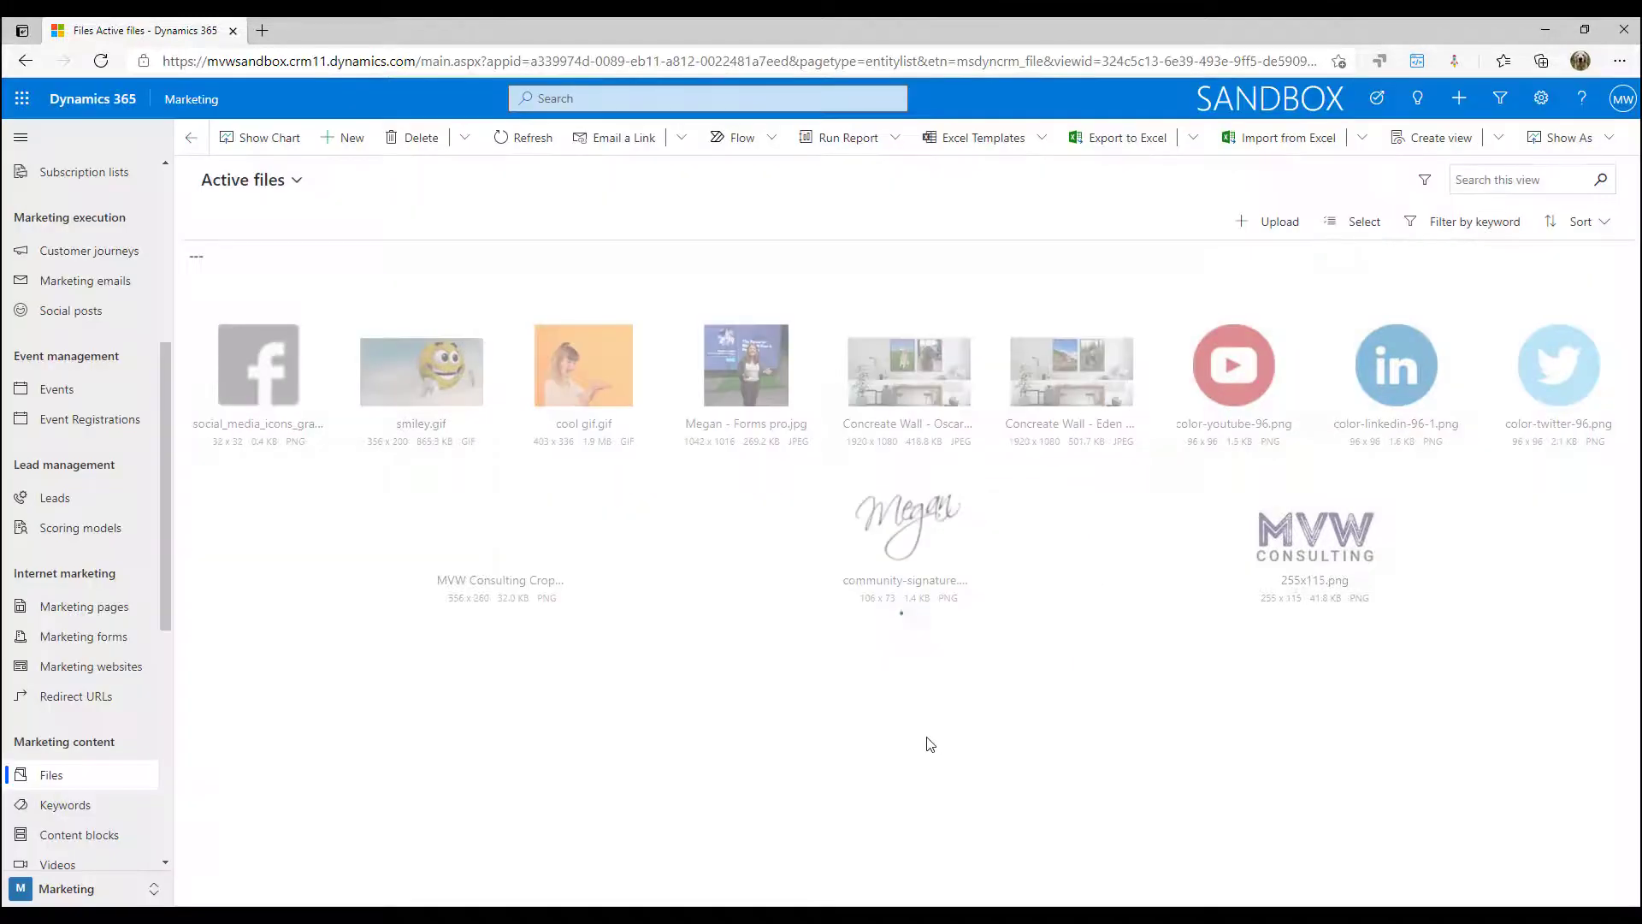
Step: Open the Social Media Icons keyword record, check its Related records, and return to Keywords
click(65, 807)
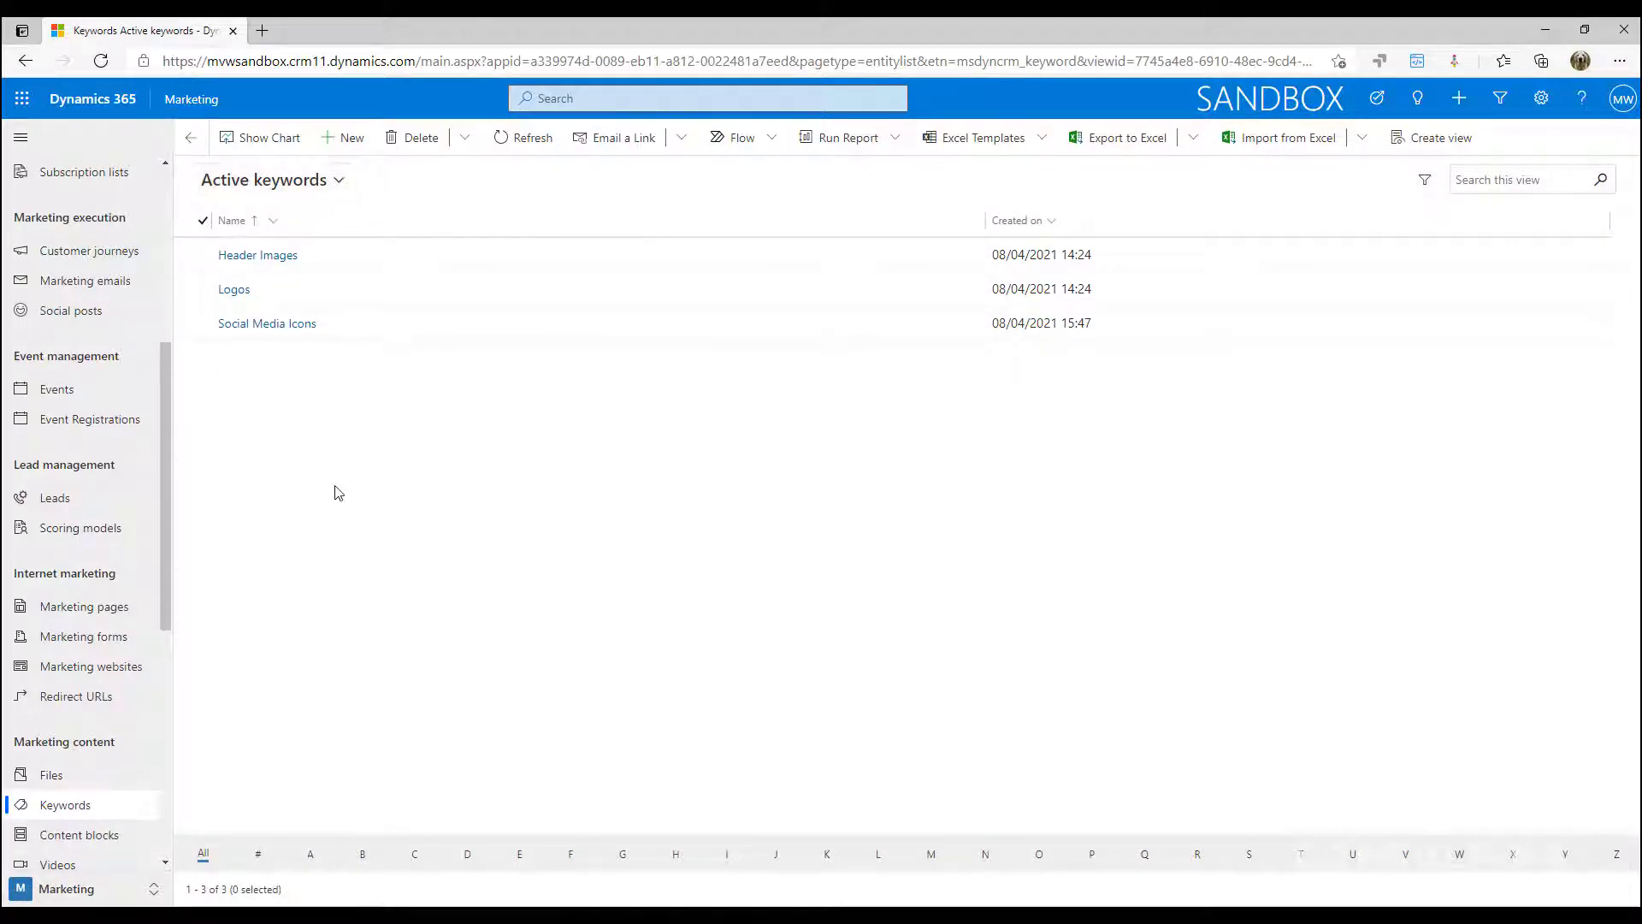
click(264, 330)
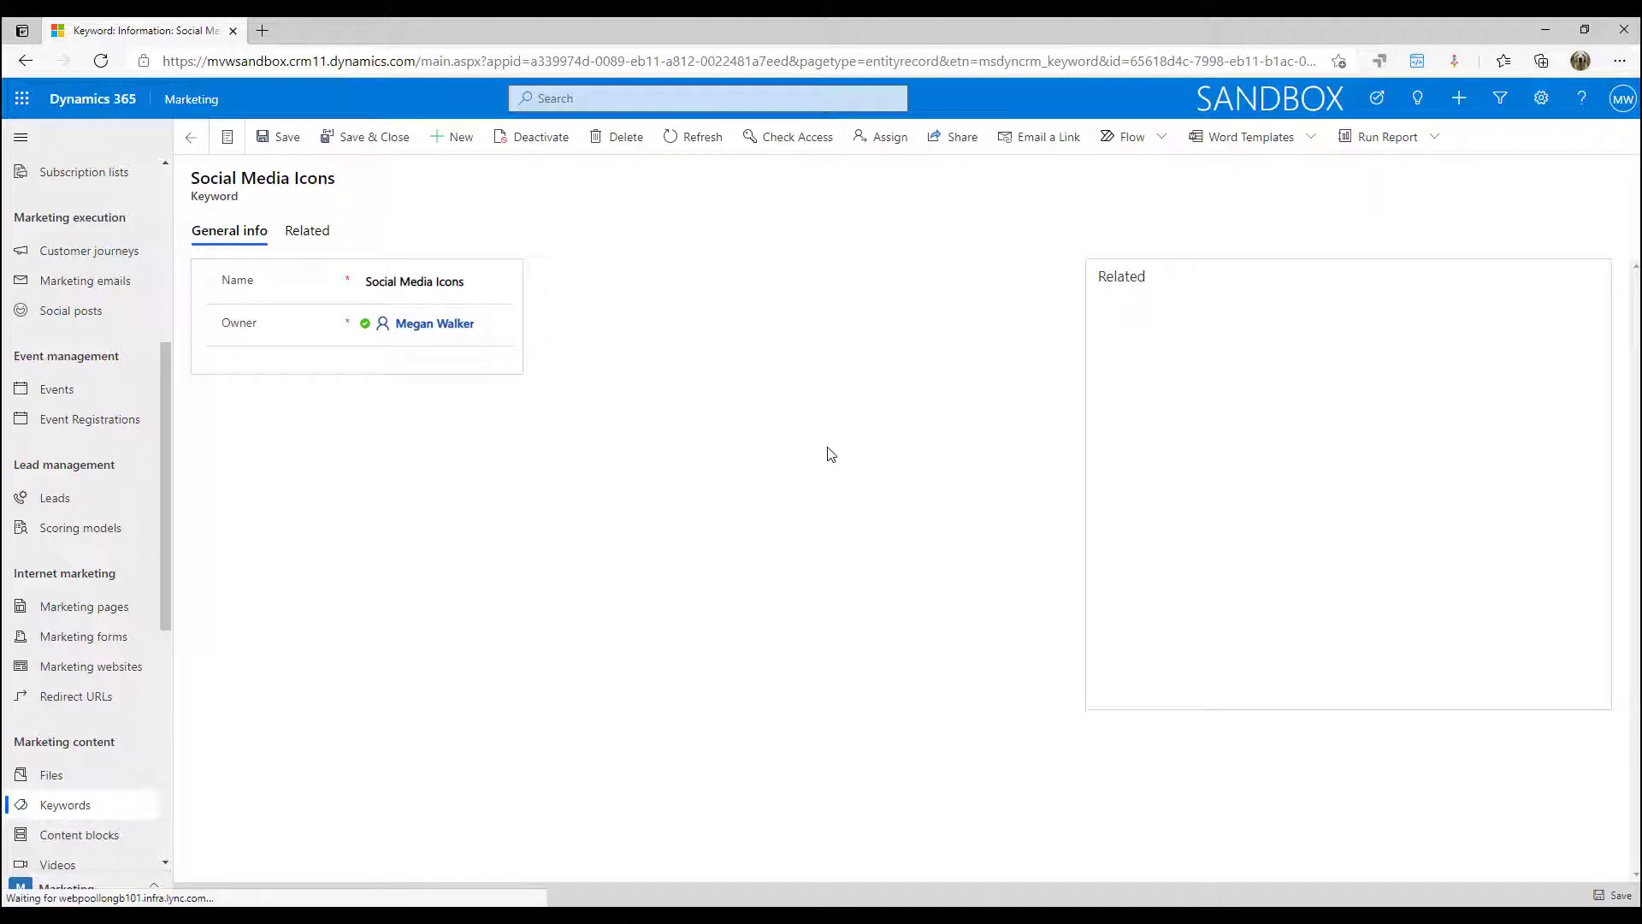
click(306, 233)
click(766, 278)
click(77, 805)
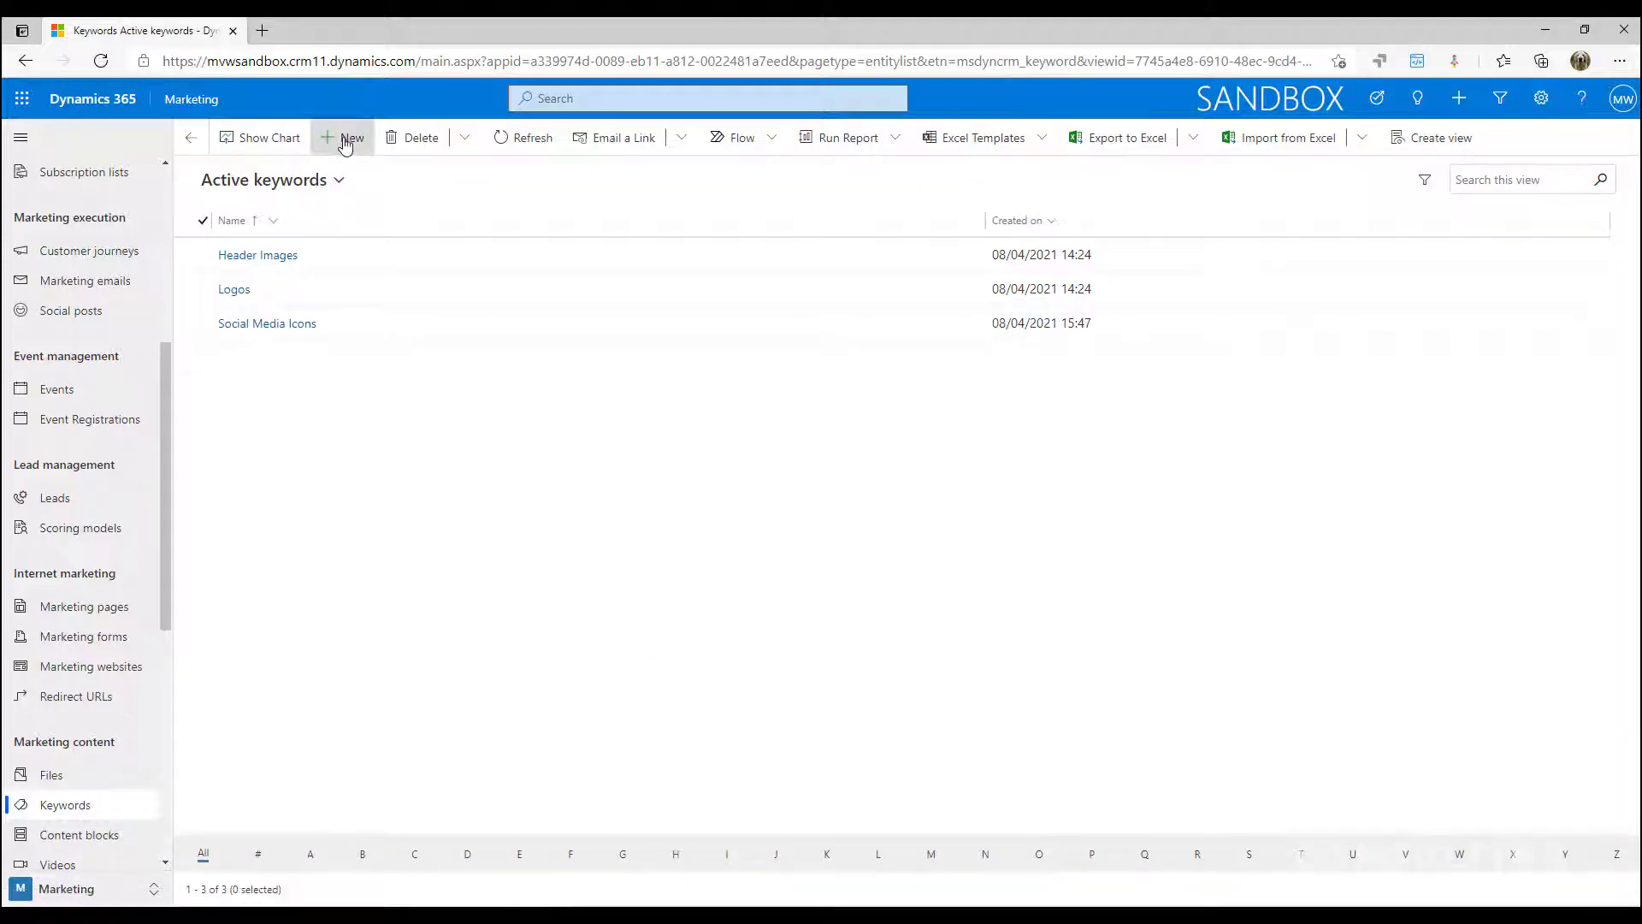
Step: Add a keyword named 'Spring Campaign' from the Keywords list and save and close it
click(346, 140)
click(457, 265)
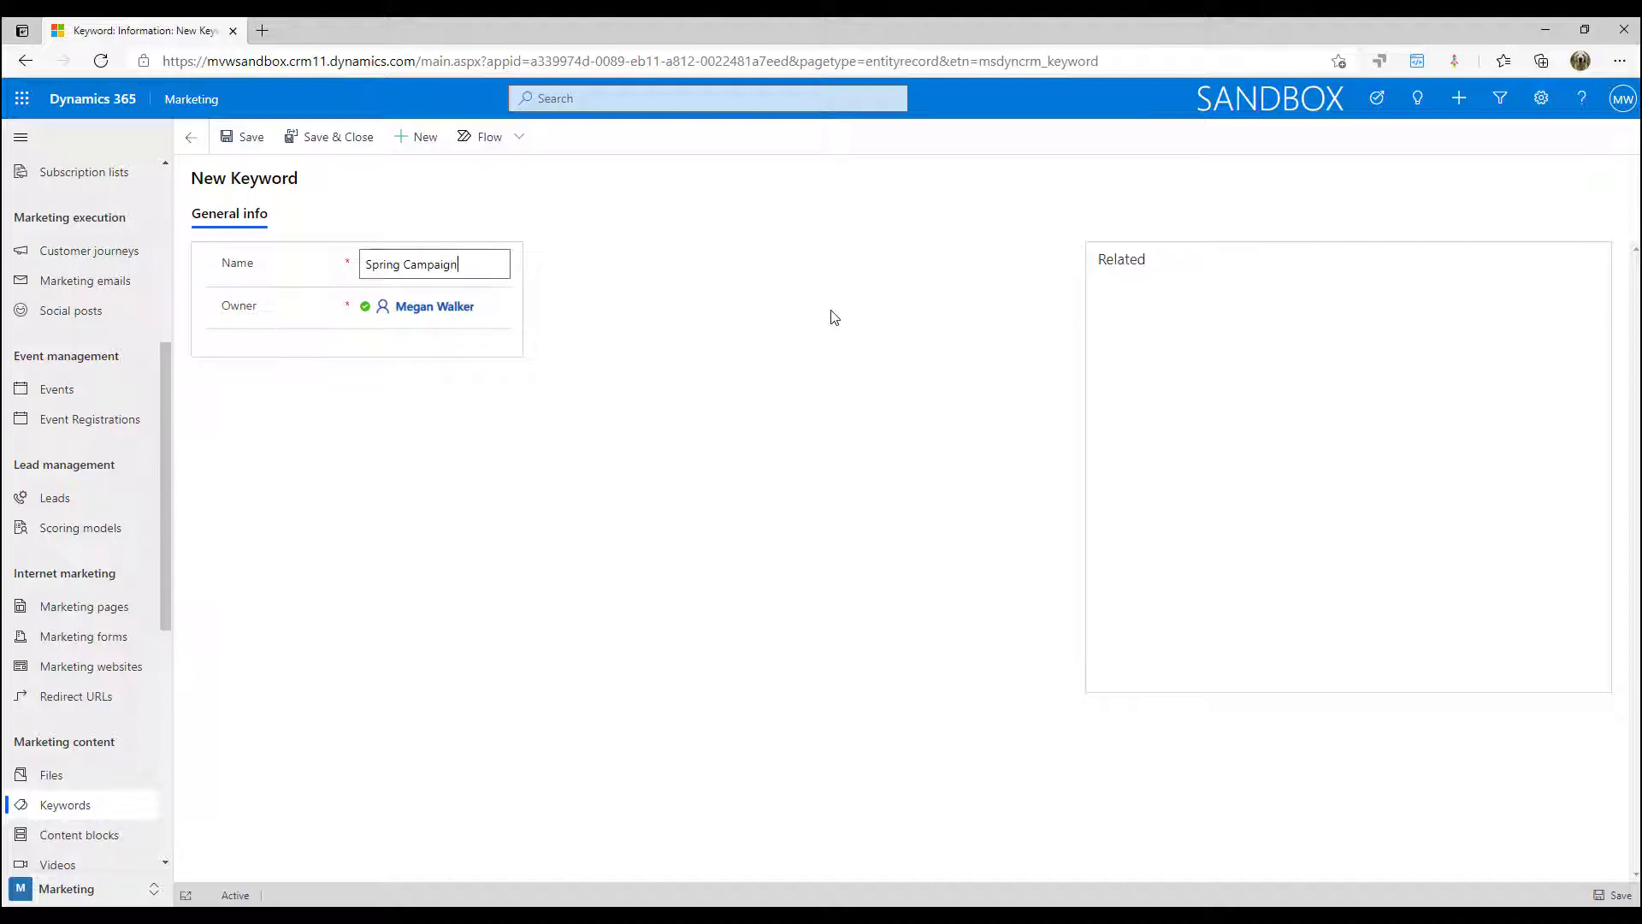
click(346, 144)
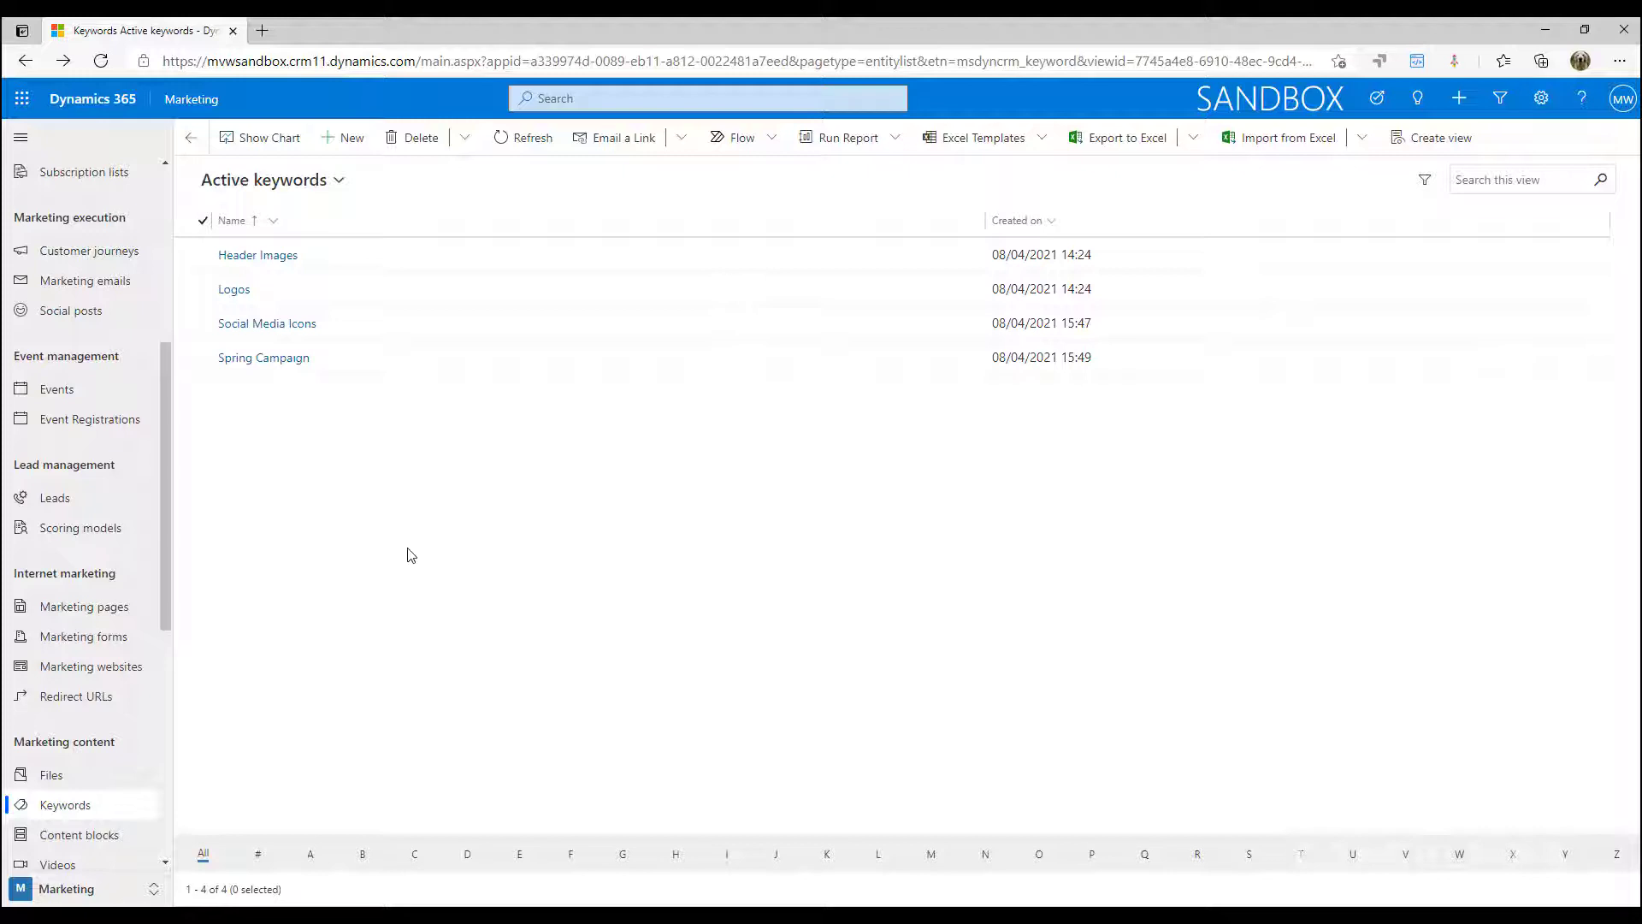
Step: Open color-twitter-96.png in Files and attach the existing Social Media Icons keyword to it
click(51, 775)
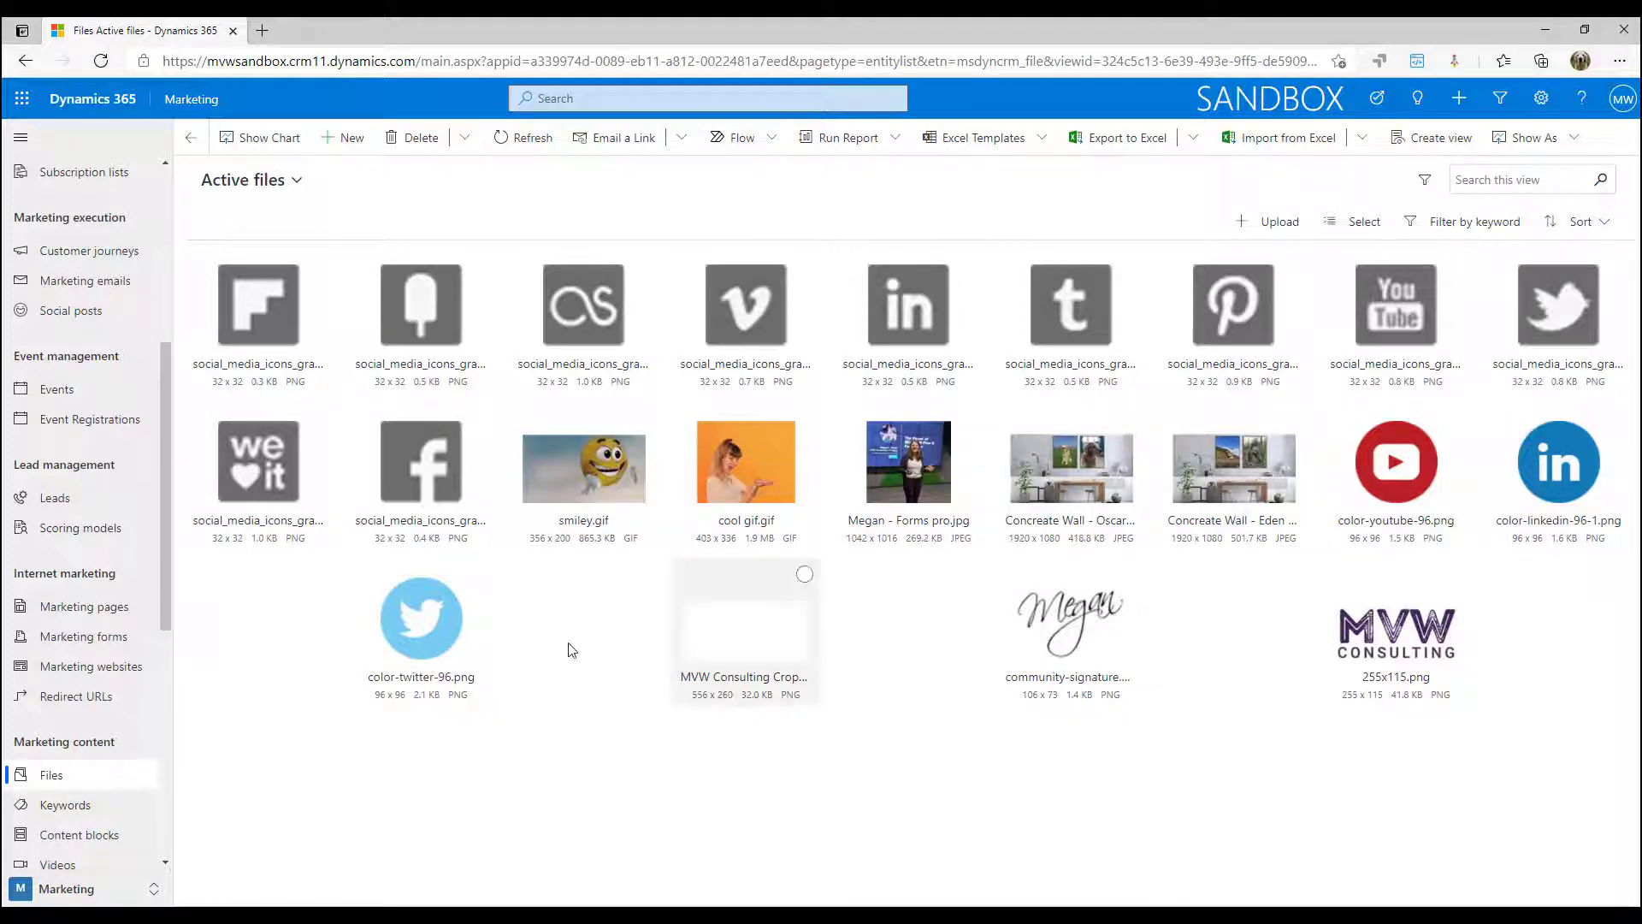
click(454, 652)
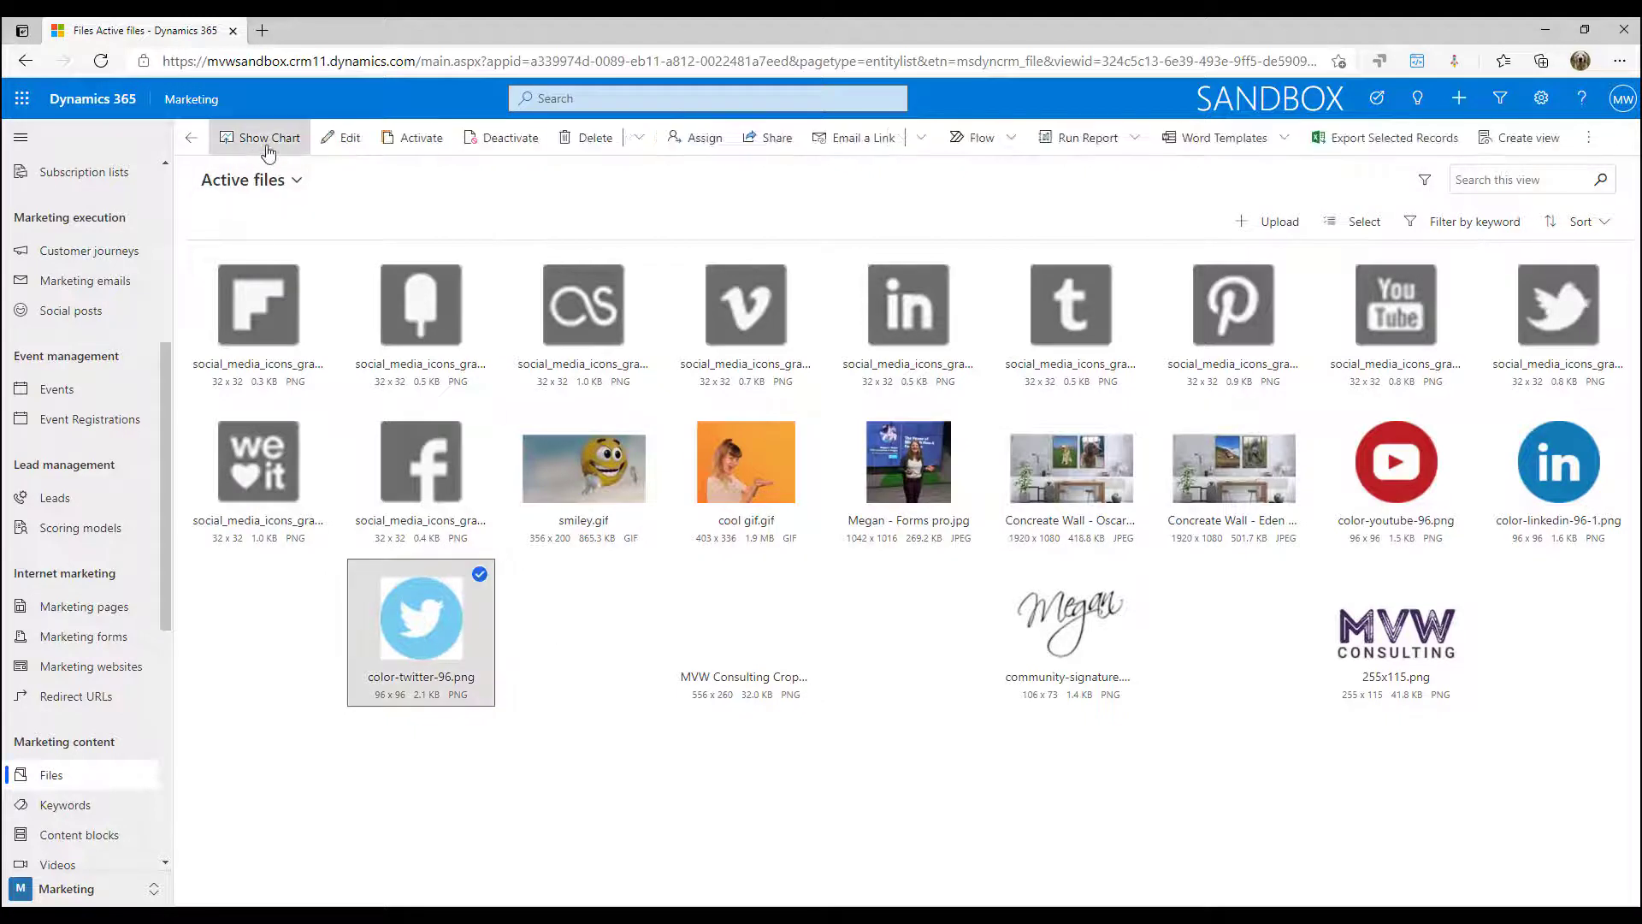
click(341, 137)
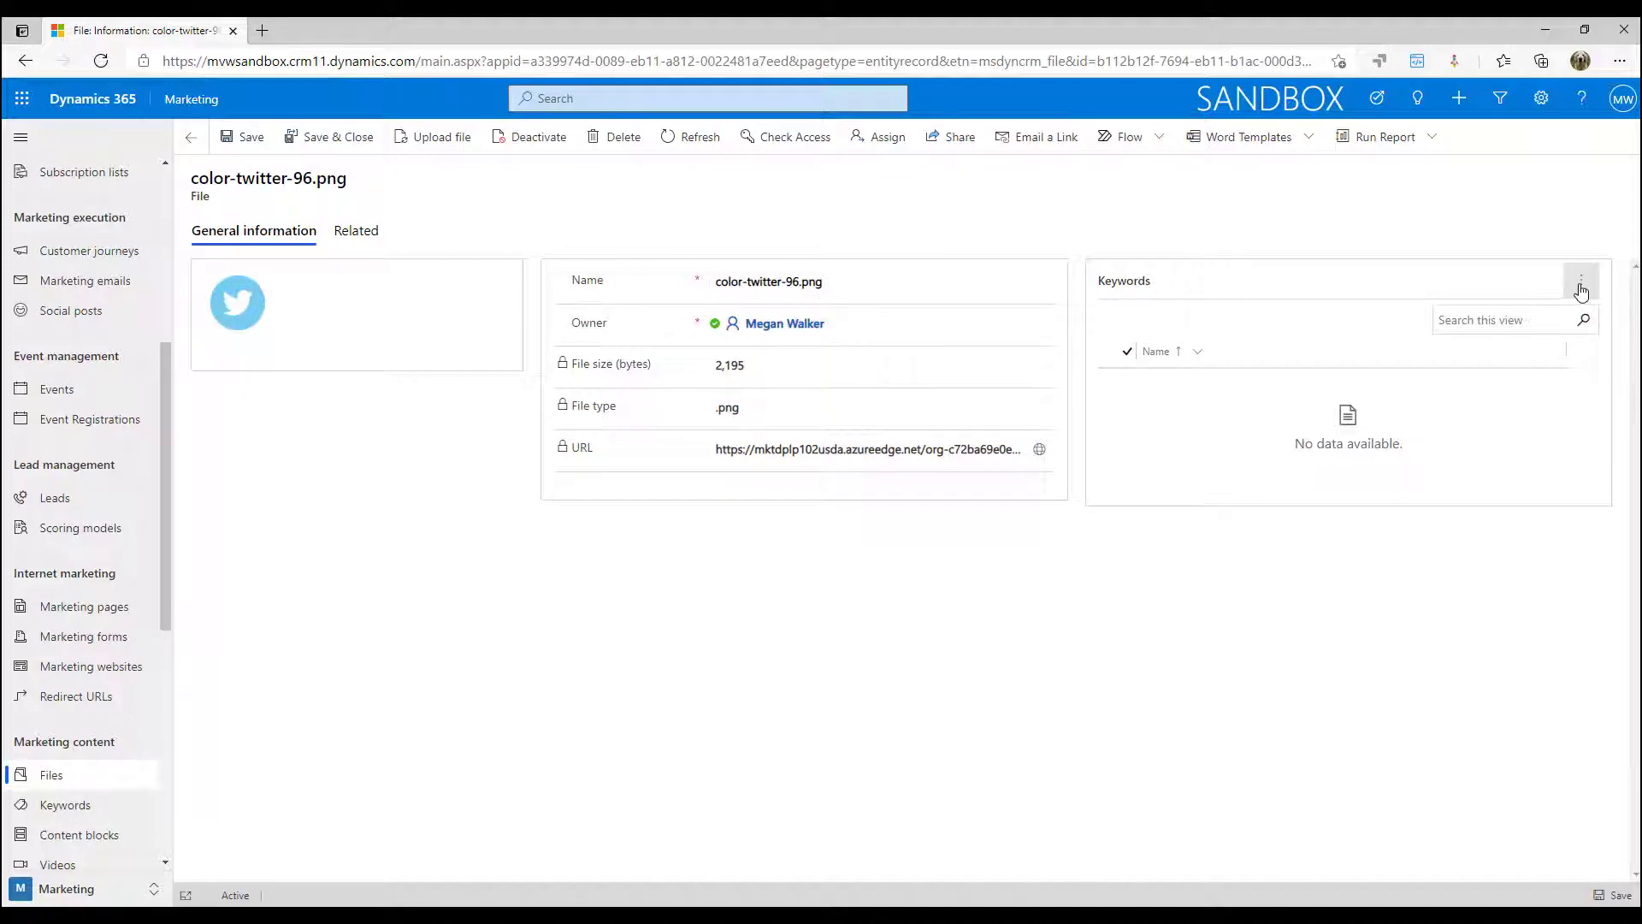
click(1580, 280)
click(1499, 328)
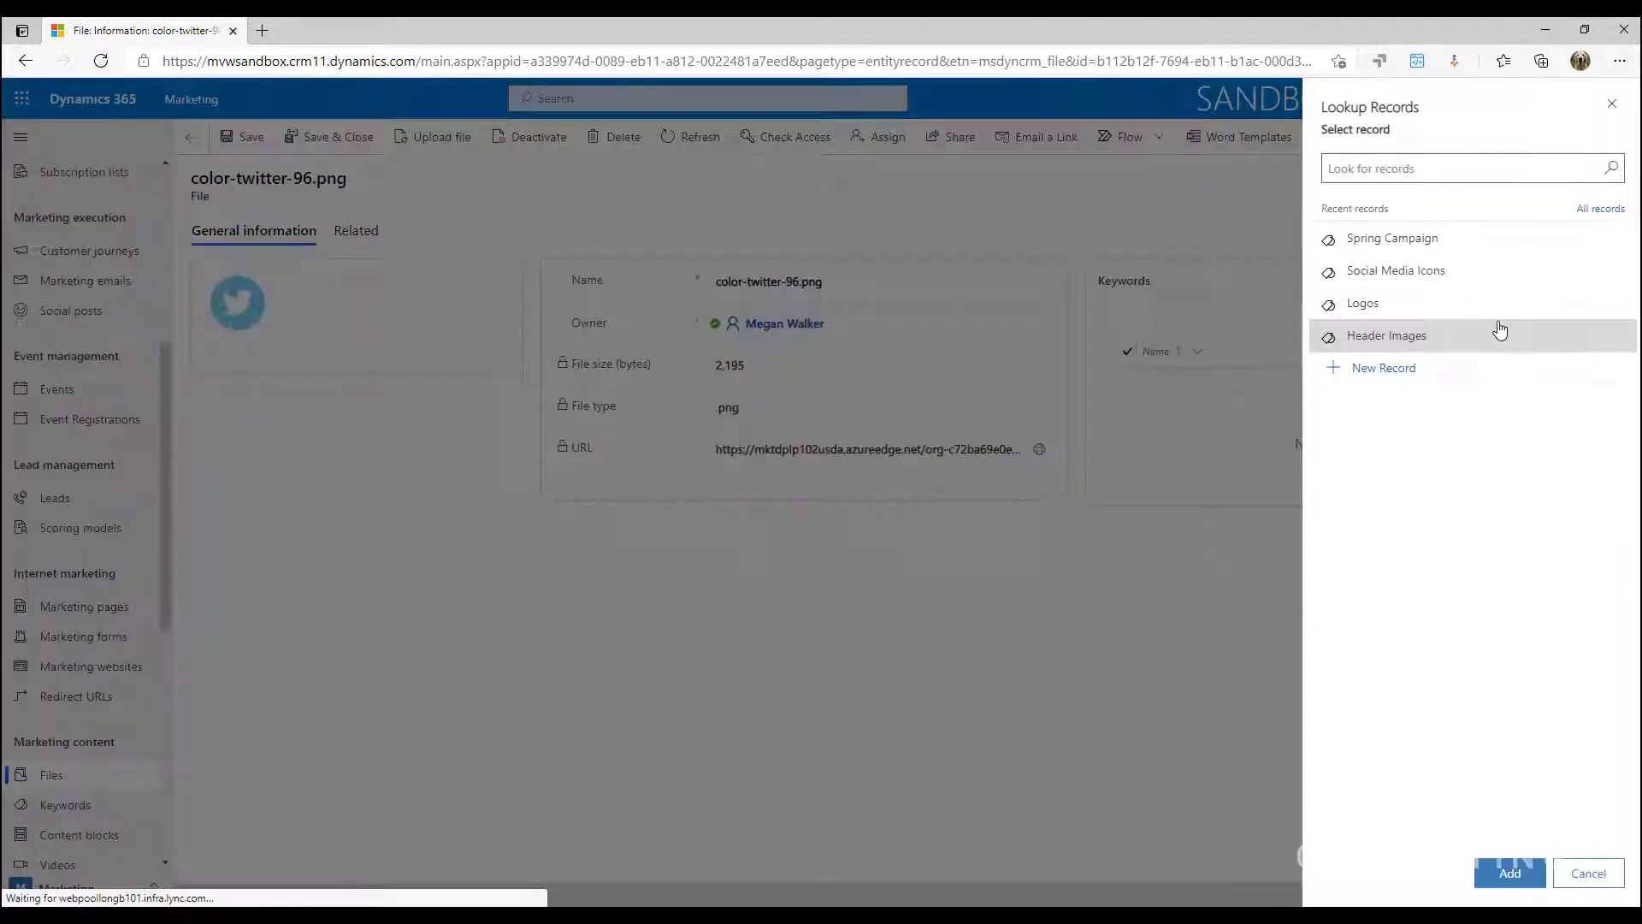
click(1440, 272)
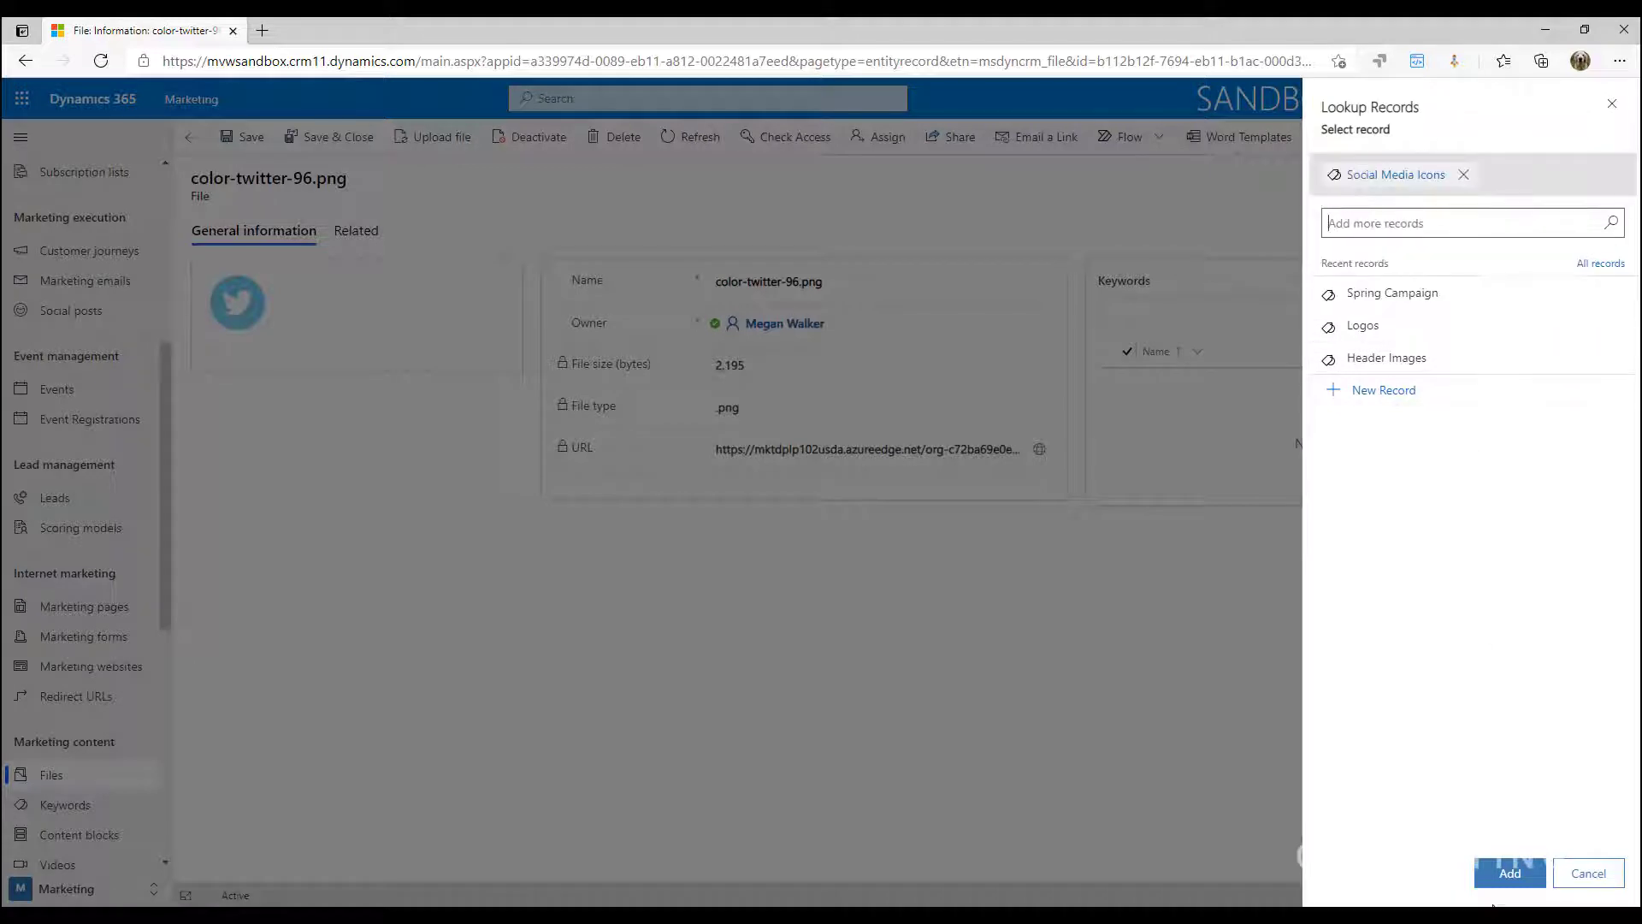
click(1509, 874)
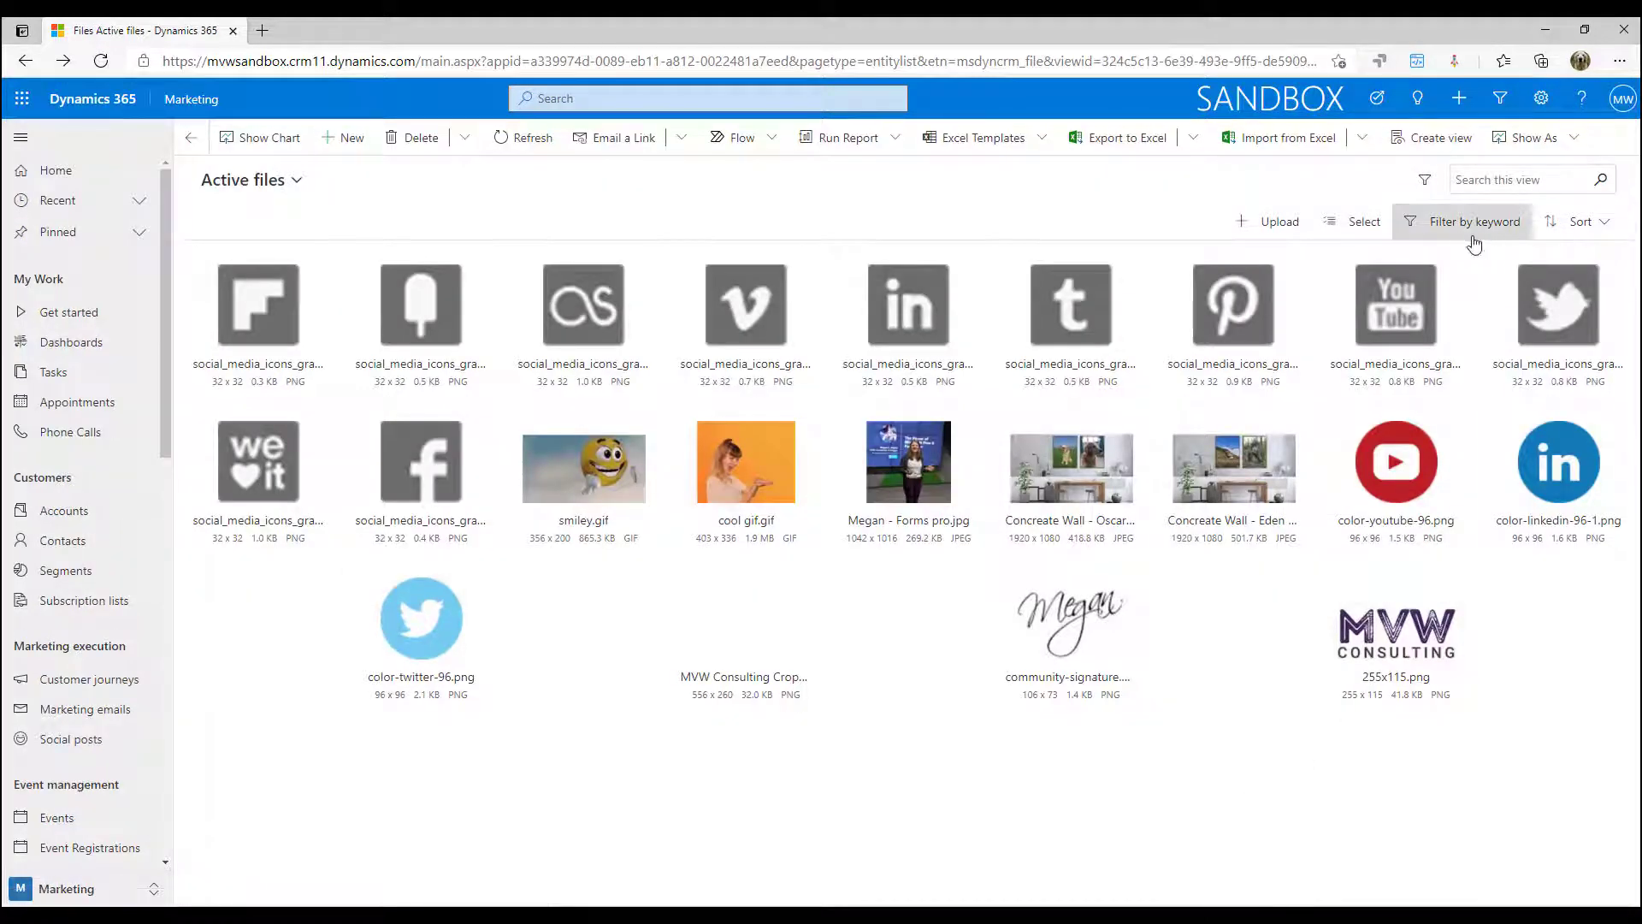
Step: Filter the Files gallery by the Header Images keyword chosen from recent records
click(1469, 226)
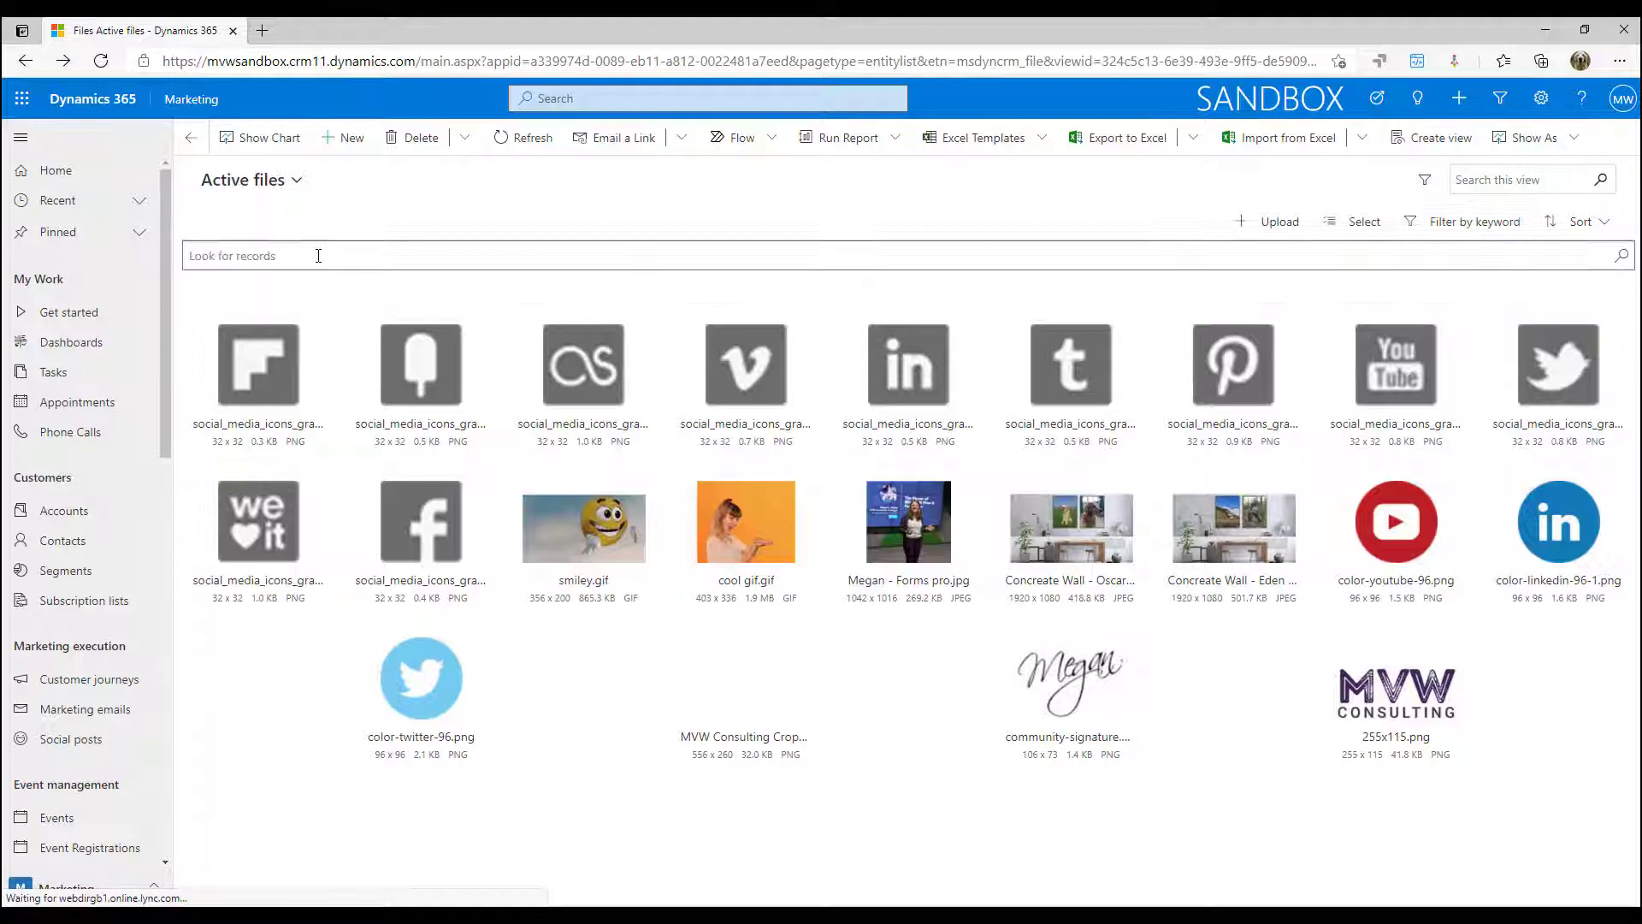
click(317, 255)
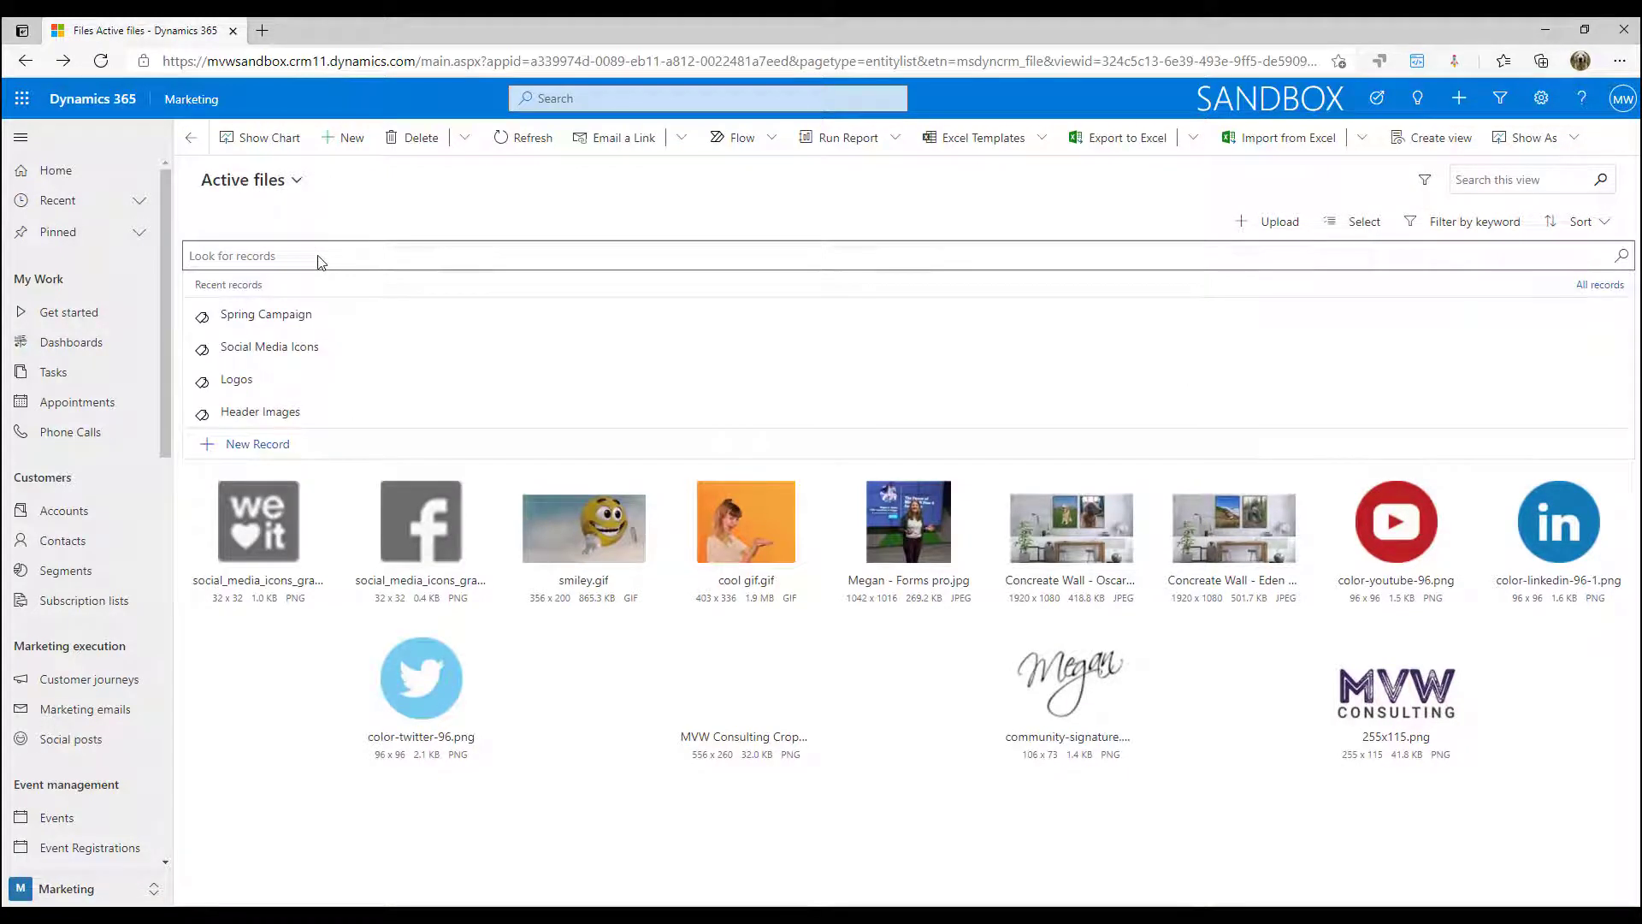
click(283, 413)
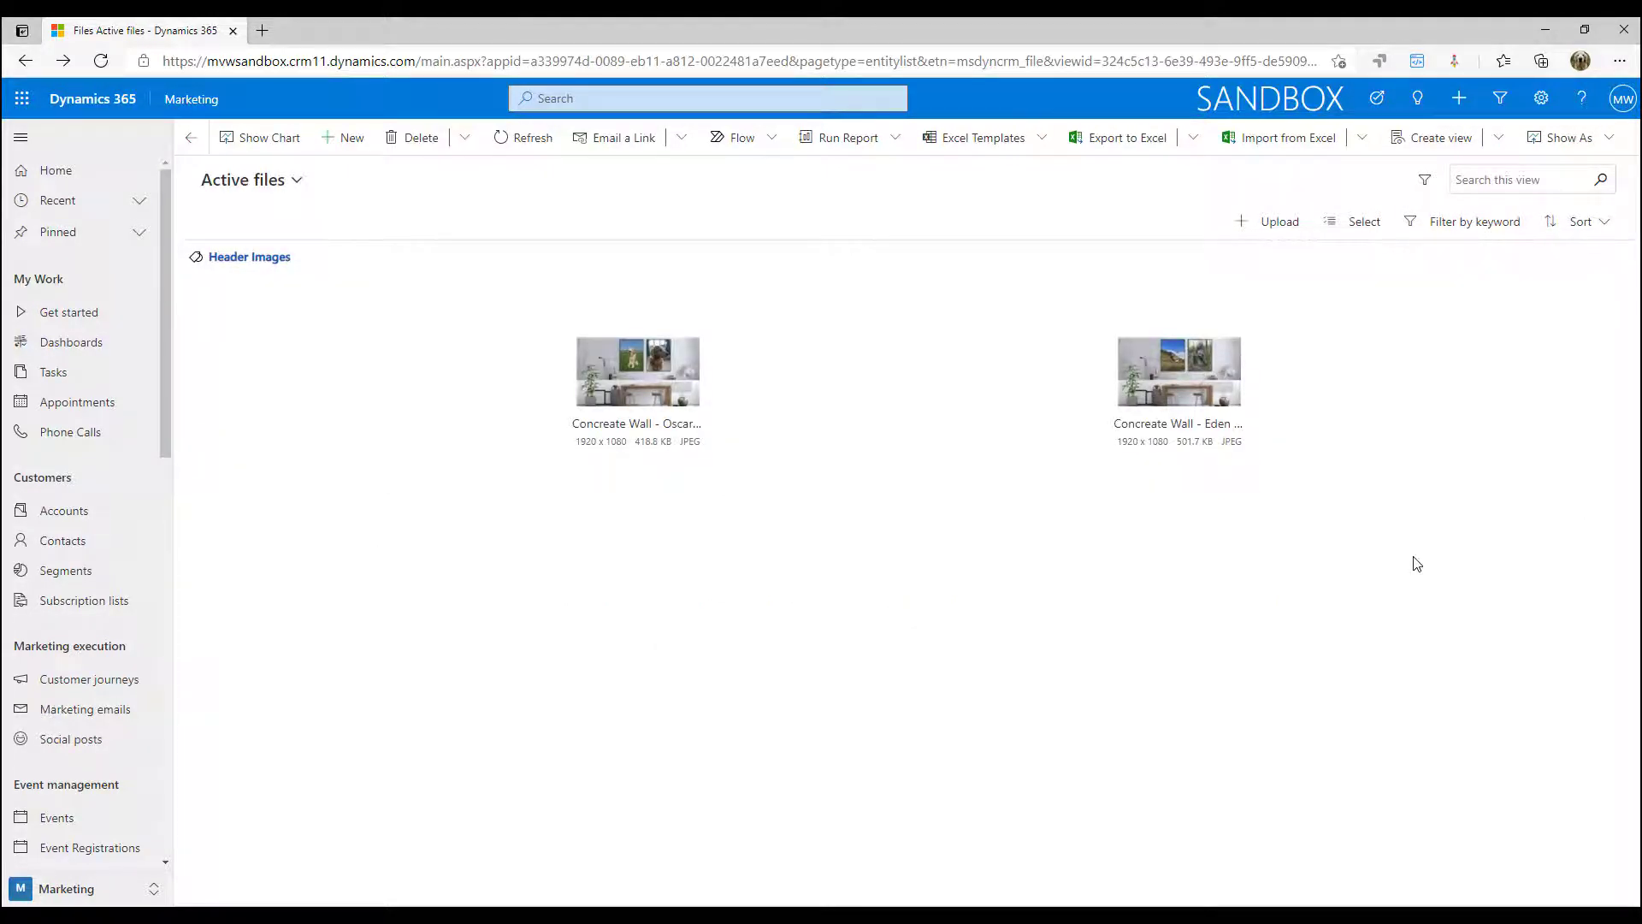
Step: Open the Asking For Feedback marketing email and drop an Image block into its lower section
click(120, 719)
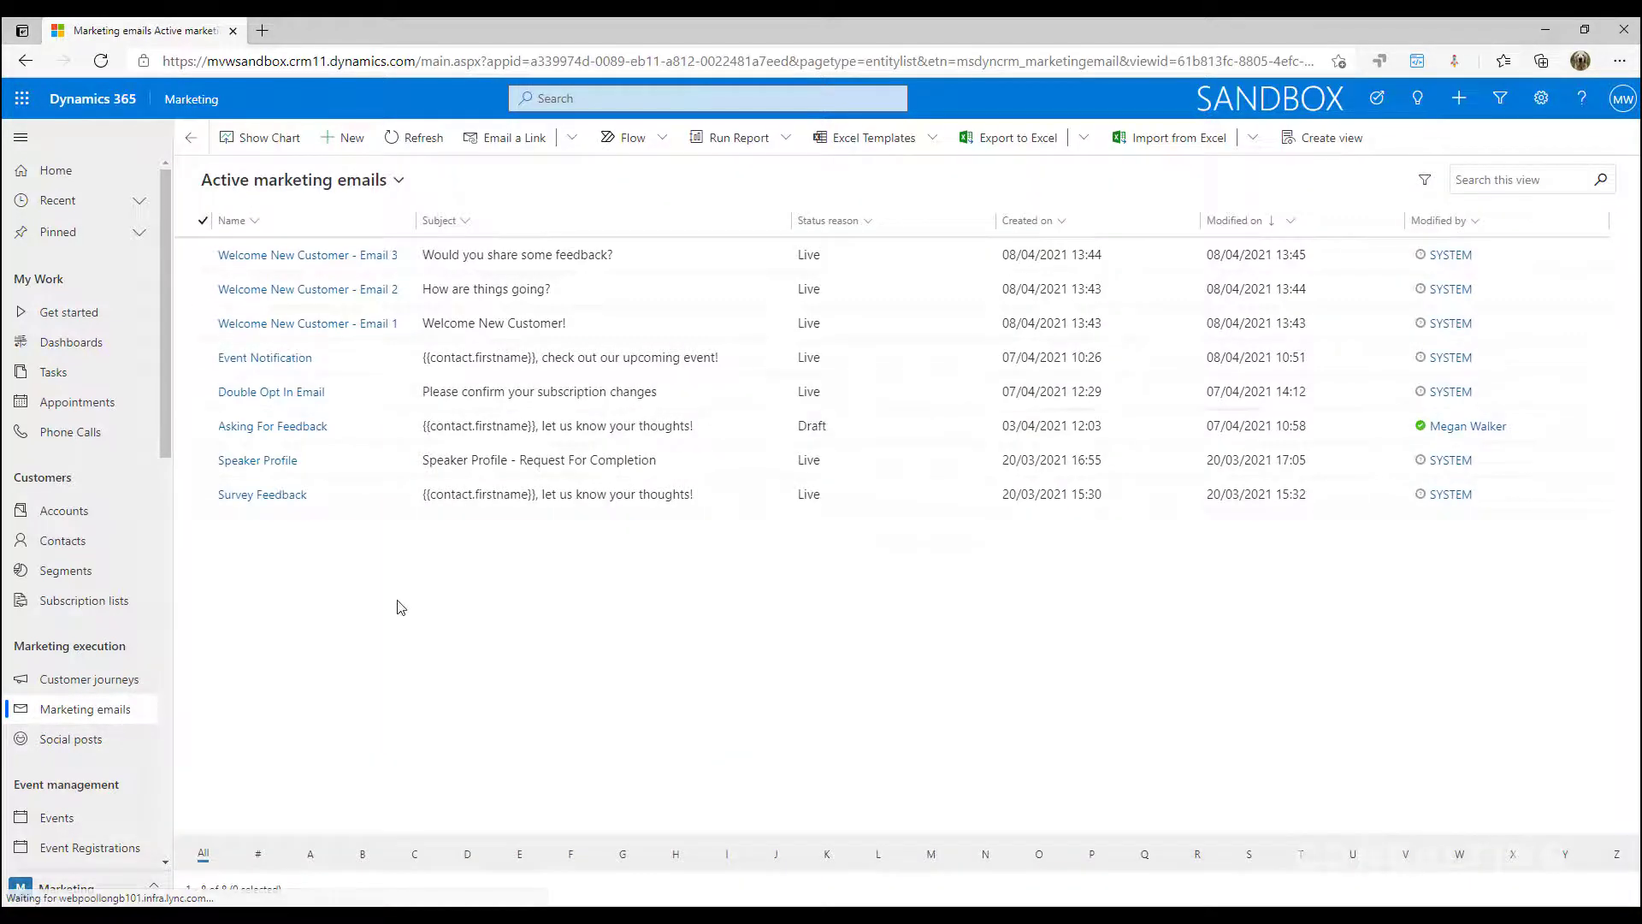
click(272, 426)
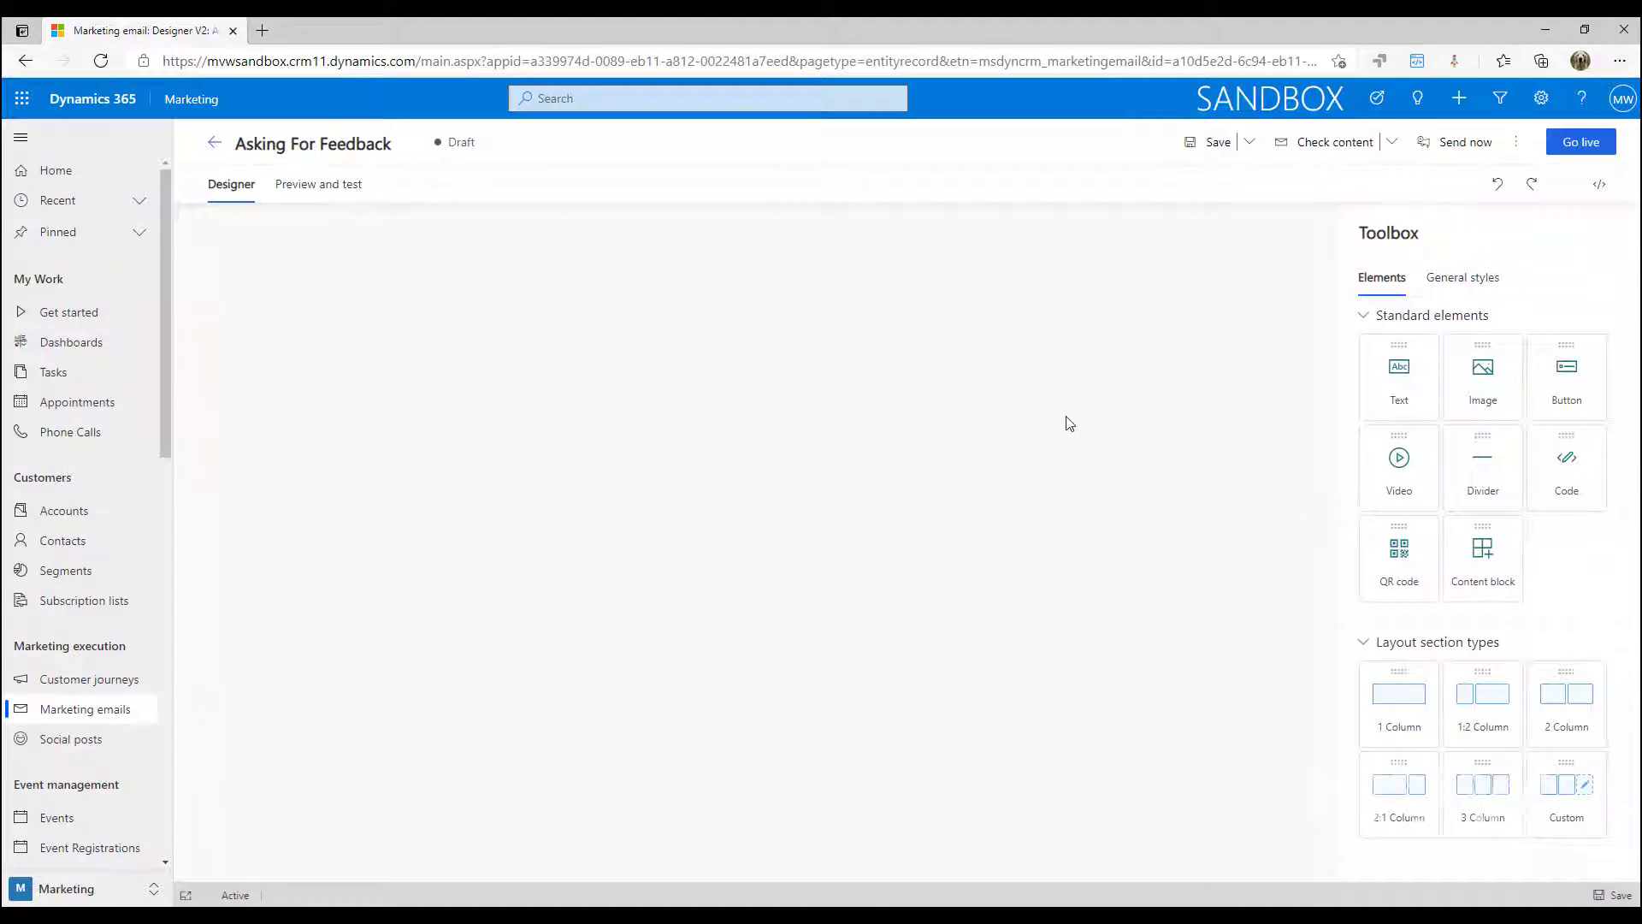
drag(1477, 367, 786, 866)
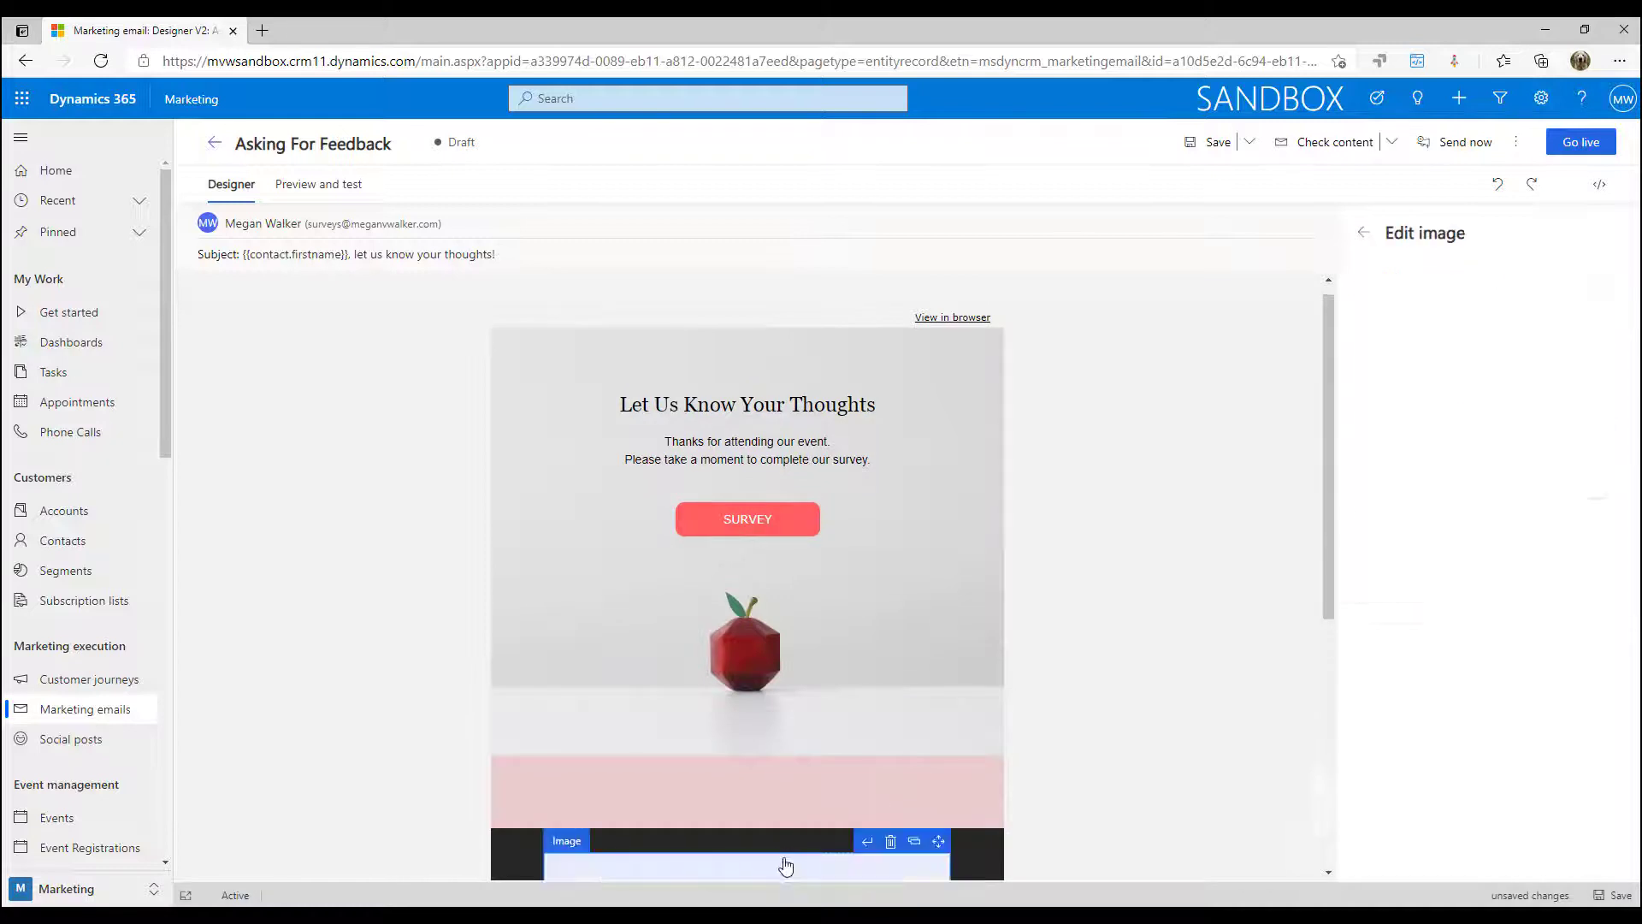
scroll(1312, 579, down, 3)
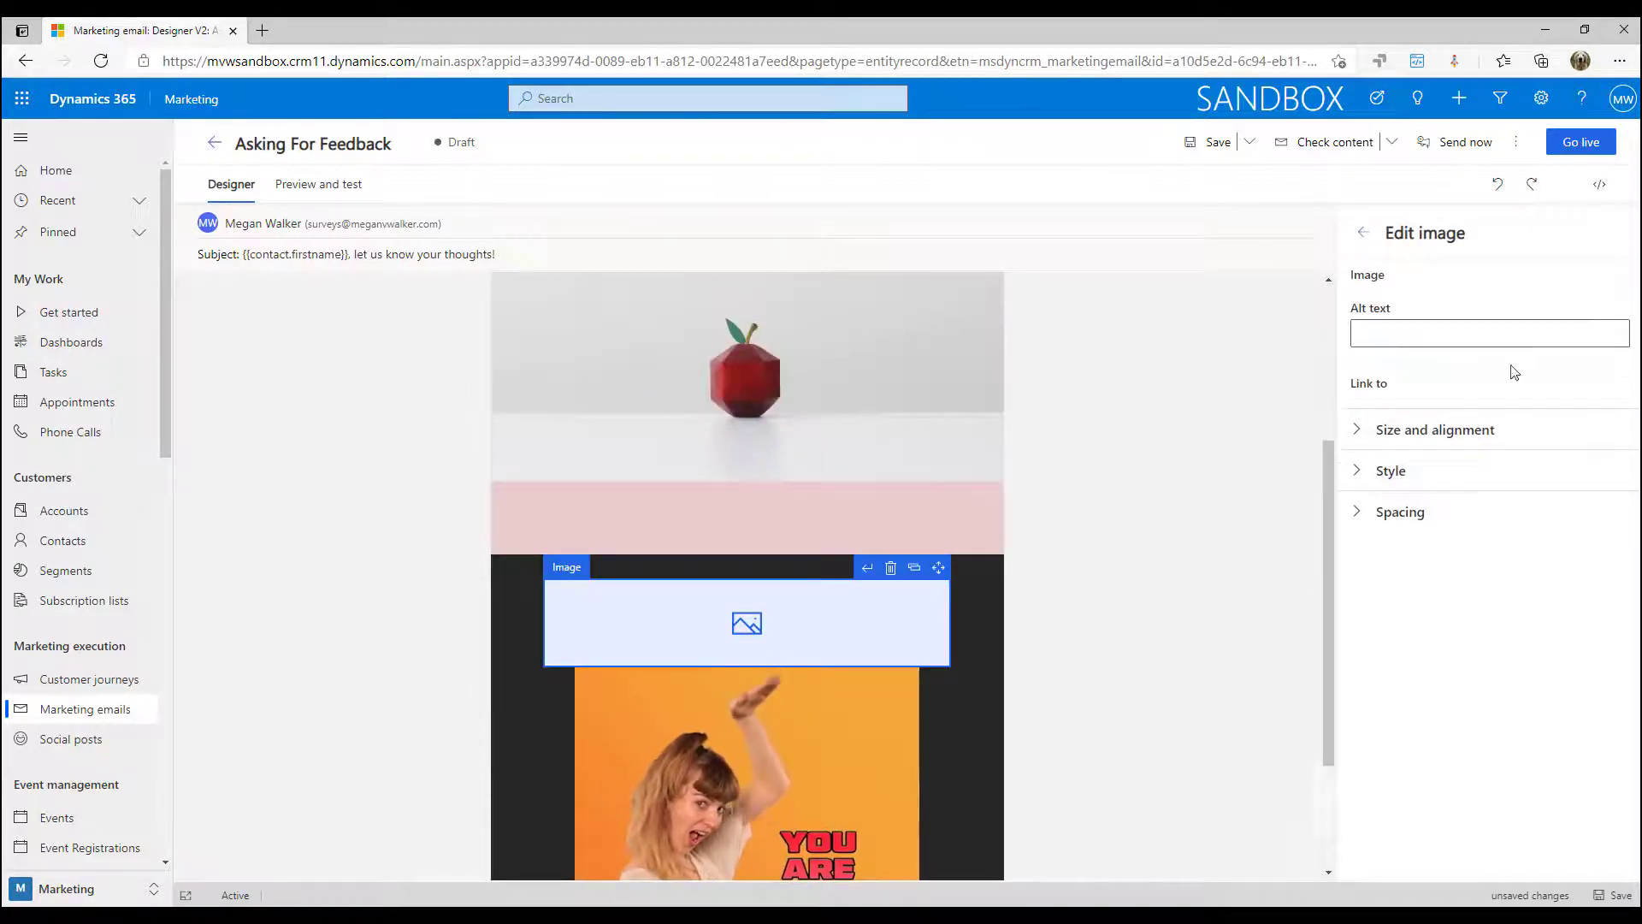
Step: Fill the image block with Concrete Wall - Oscar.jpg from the library filtered by Header Images
click(1504, 367)
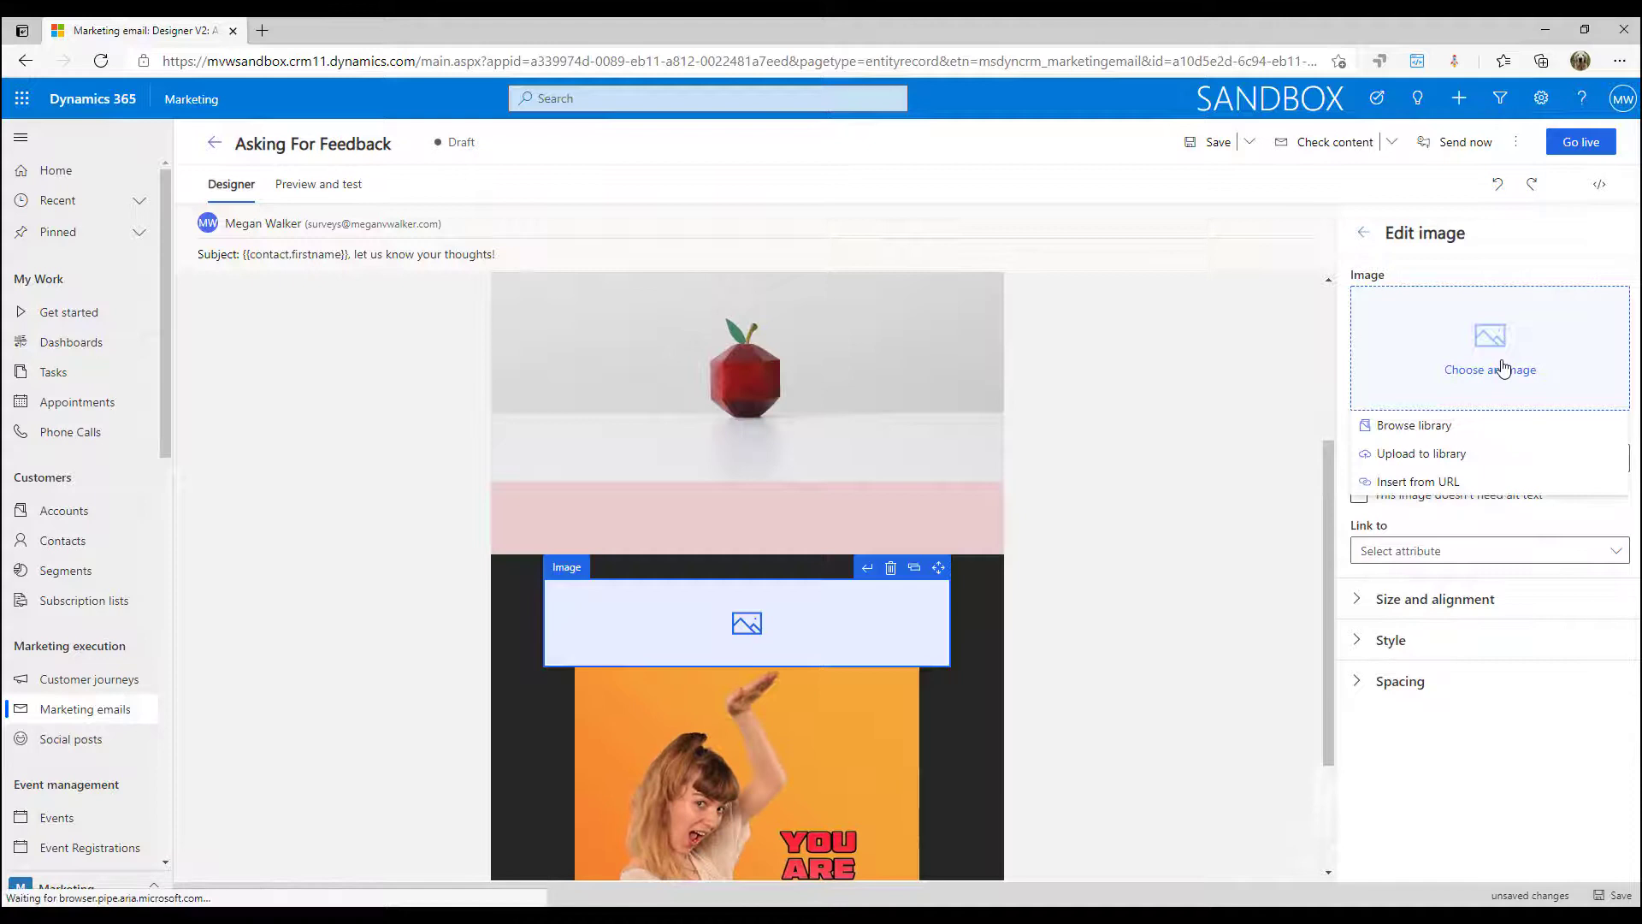
click(1422, 426)
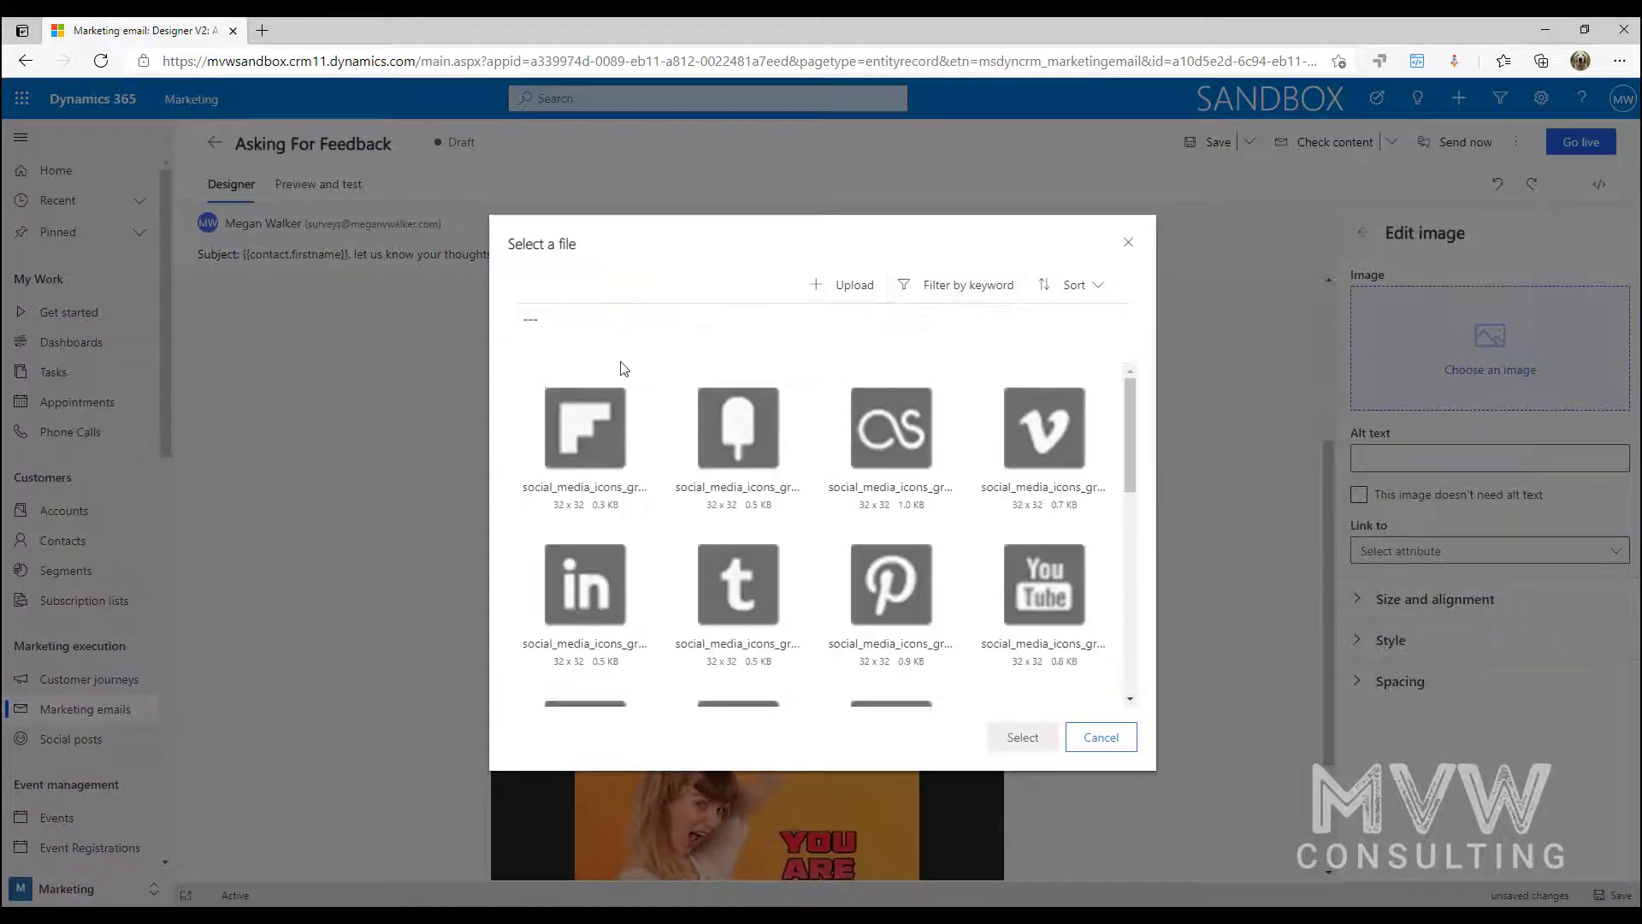
click(634, 319)
click(612, 473)
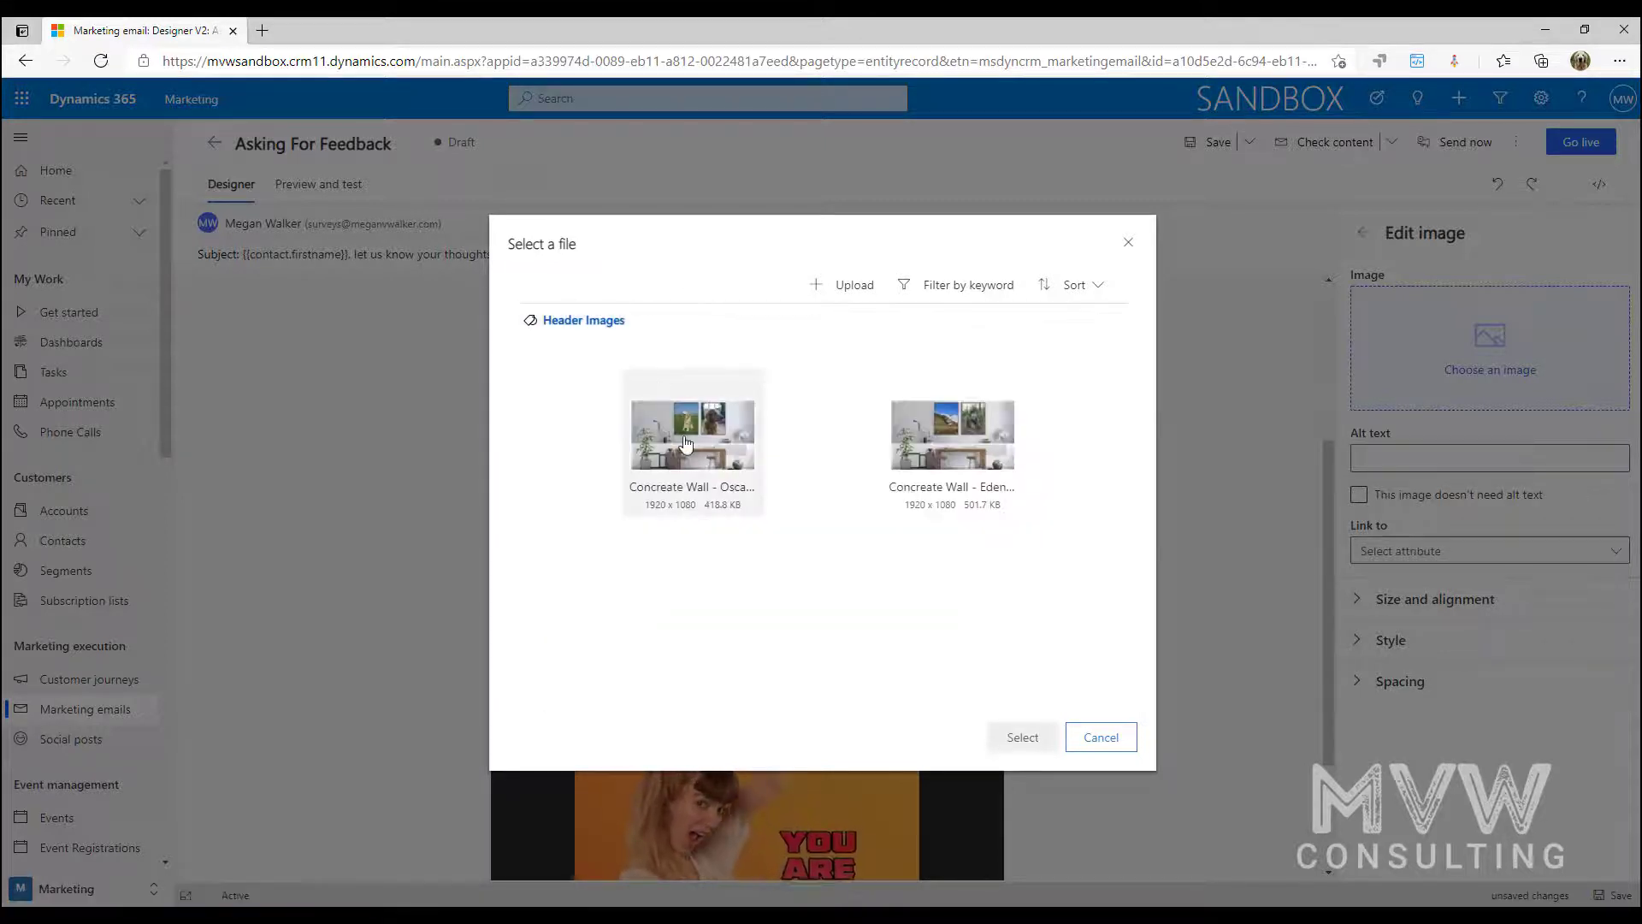
click(686, 442)
click(1024, 739)
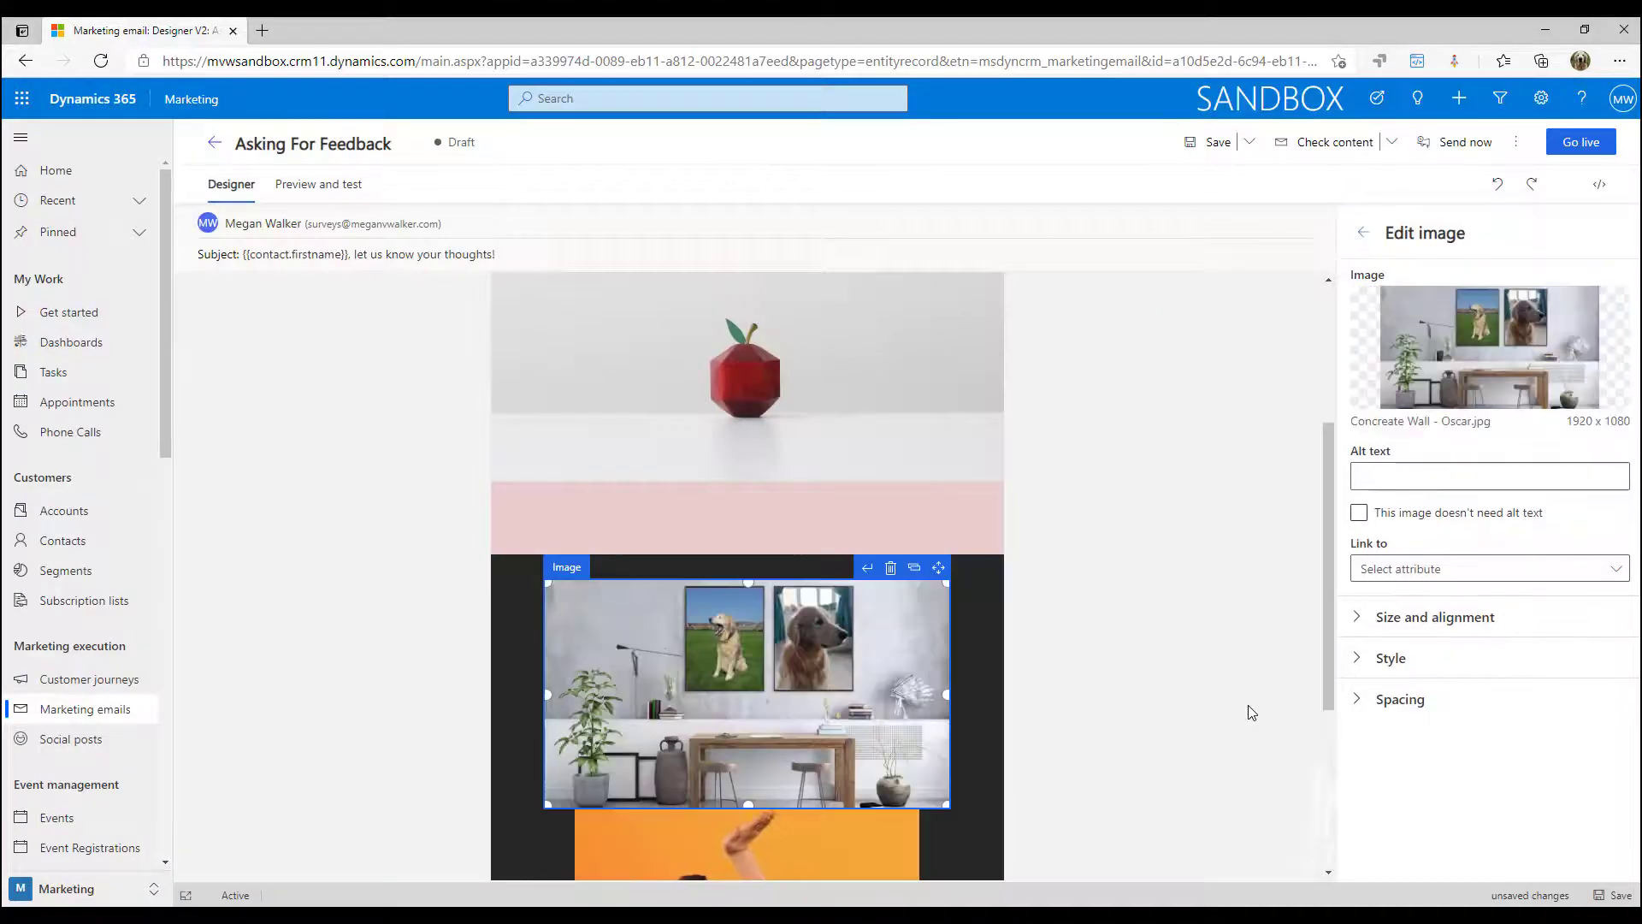
scroll(1211, 621, up, 3)
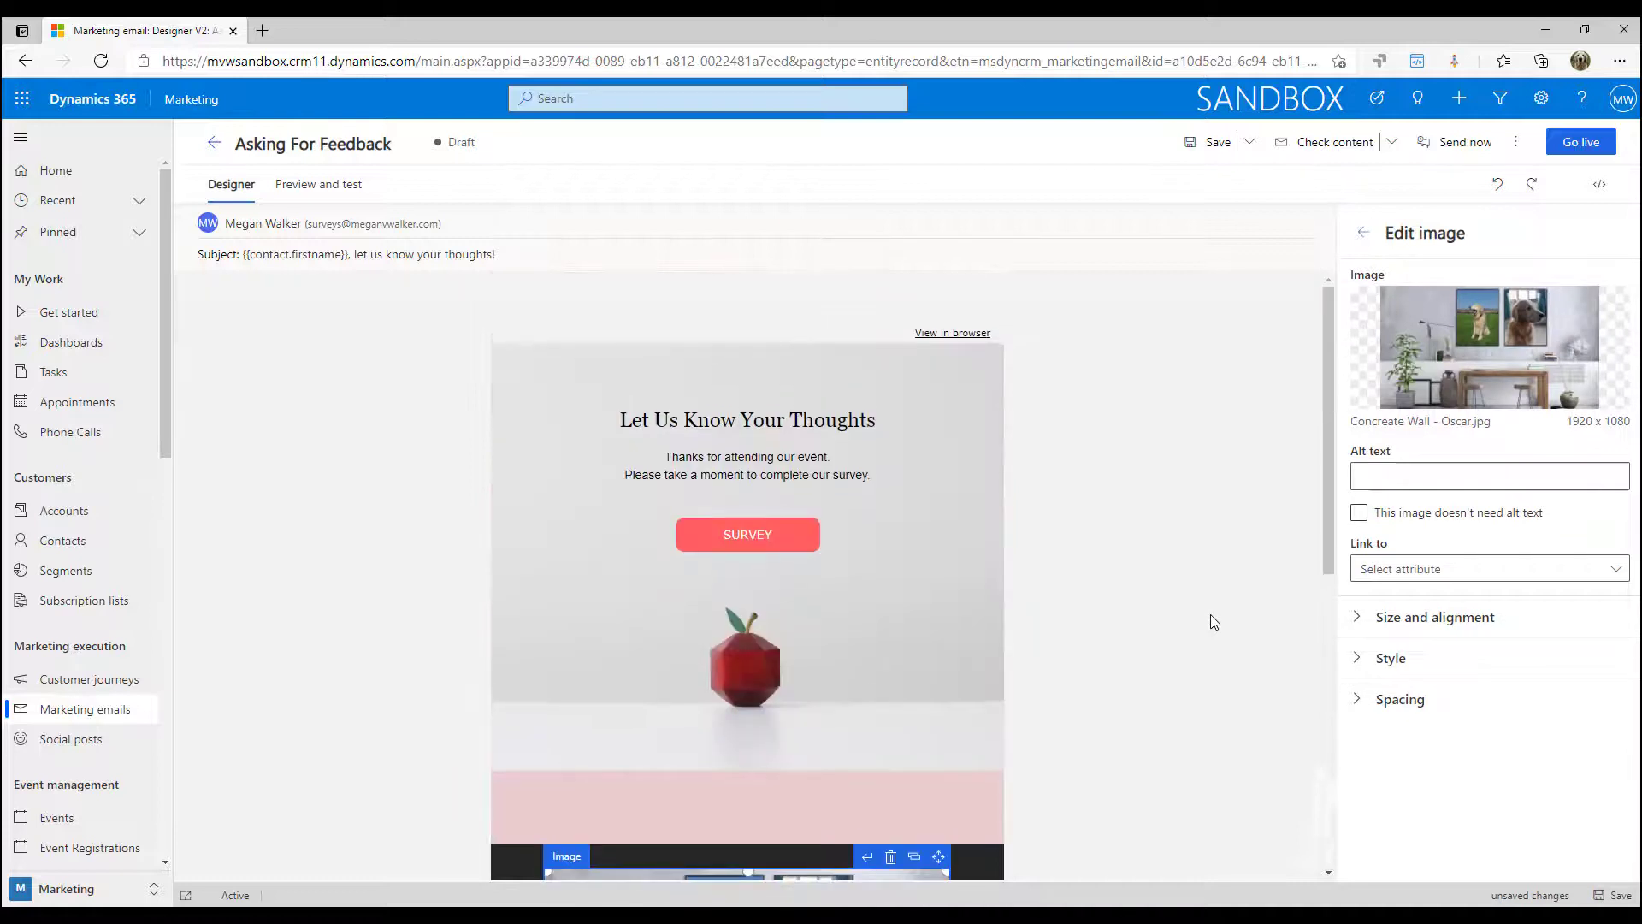